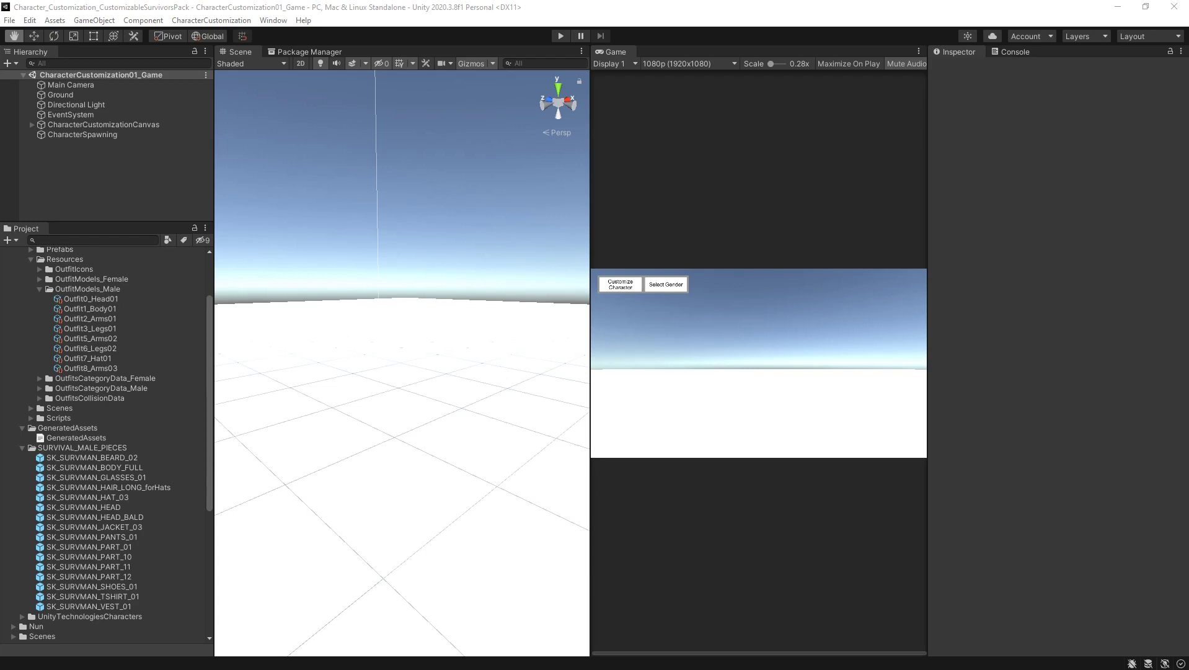
Step: Inspect the SK_SurvMan_Comb01 Variant prefab from the SURVMAN Prefab folder in an enlarged, rotated preview
{"action": "scroll", "coordinate": [146, 447], "scroll_direction": "down", "scroll_amount": 8}
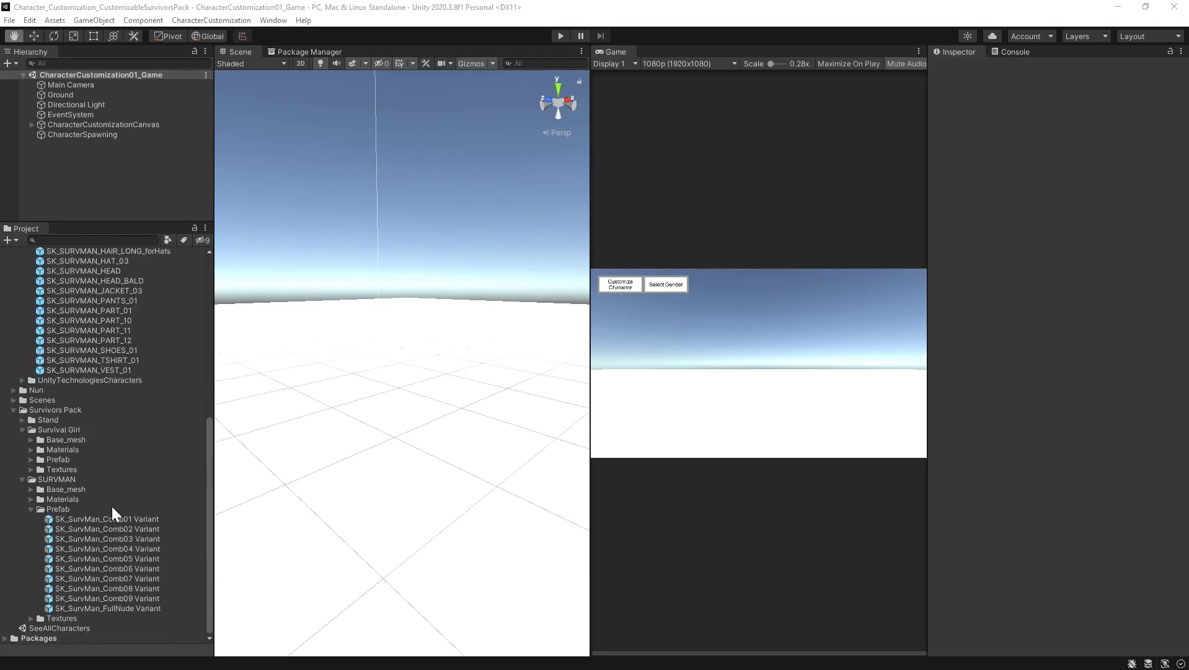
{"action": "left_click", "coordinate": [118, 518]}
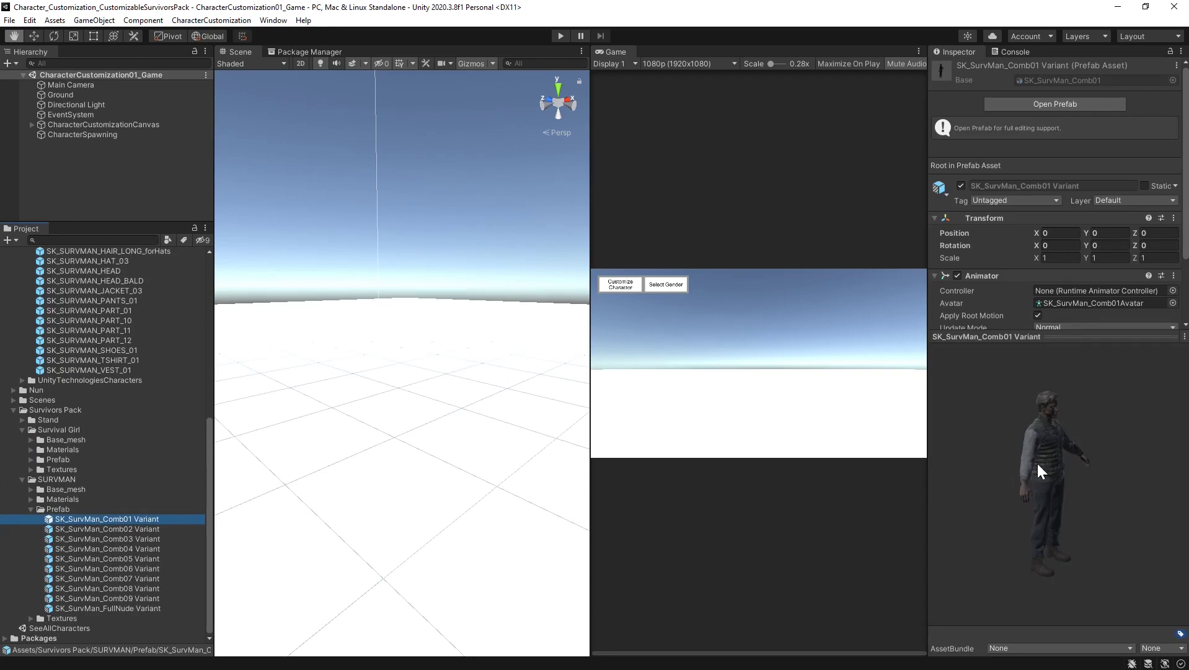
{"action": "left_click_drag", "start_coordinate": [1037, 462], "coordinate": [983, 447]}
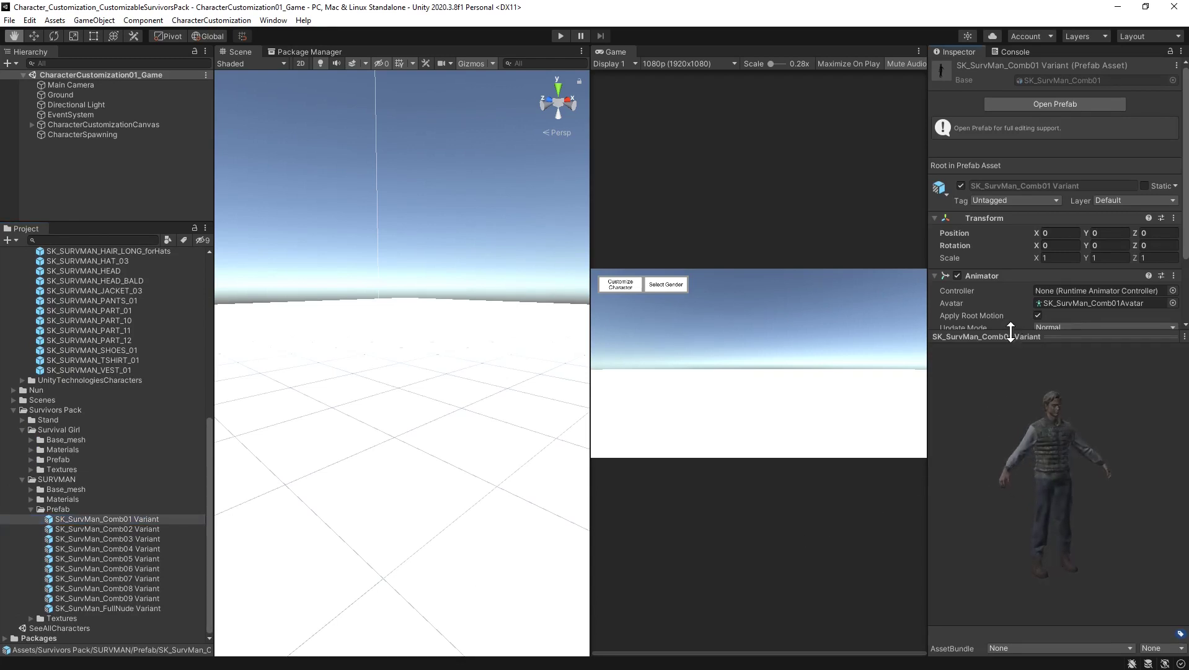
{"action": "left_click_drag", "start_coordinate": [1011, 332], "coordinate": [996, 130]}
{"action": "left_click_drag", "start_coordinate": [929, 210], "coordinate": [686, 220]}
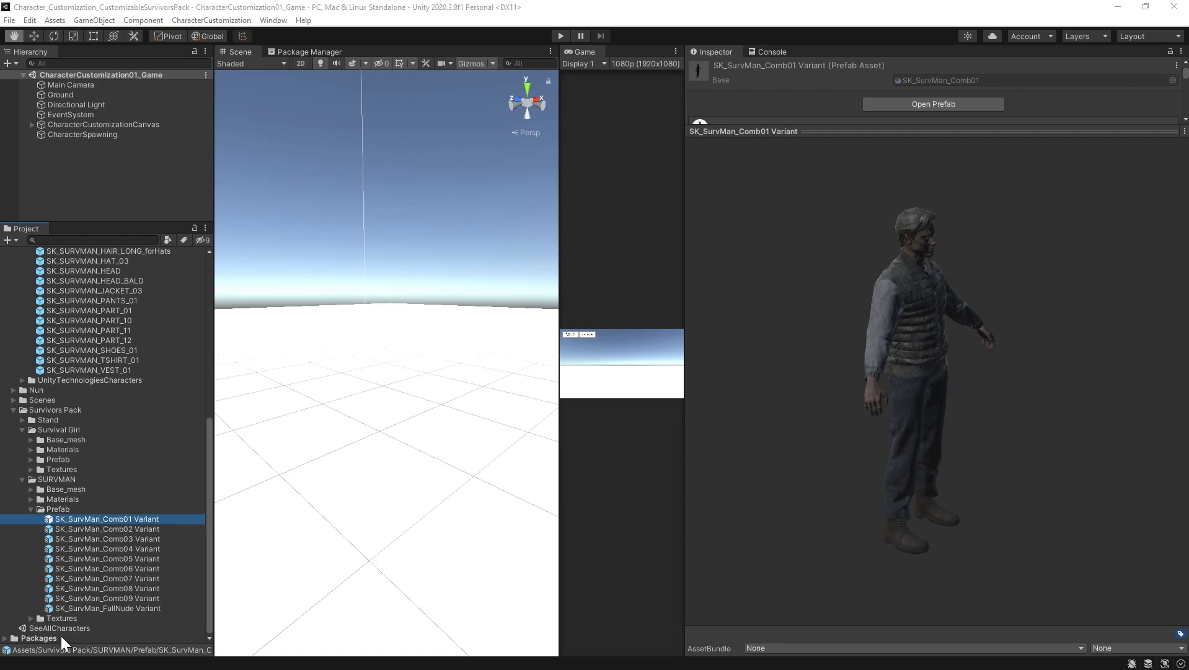
Step: Preview the outfits of the SK_SurvMan variants Comb02 through Comb09 and FullNude one after another
{"action": "left_click", "coordinate": [148, 529]}
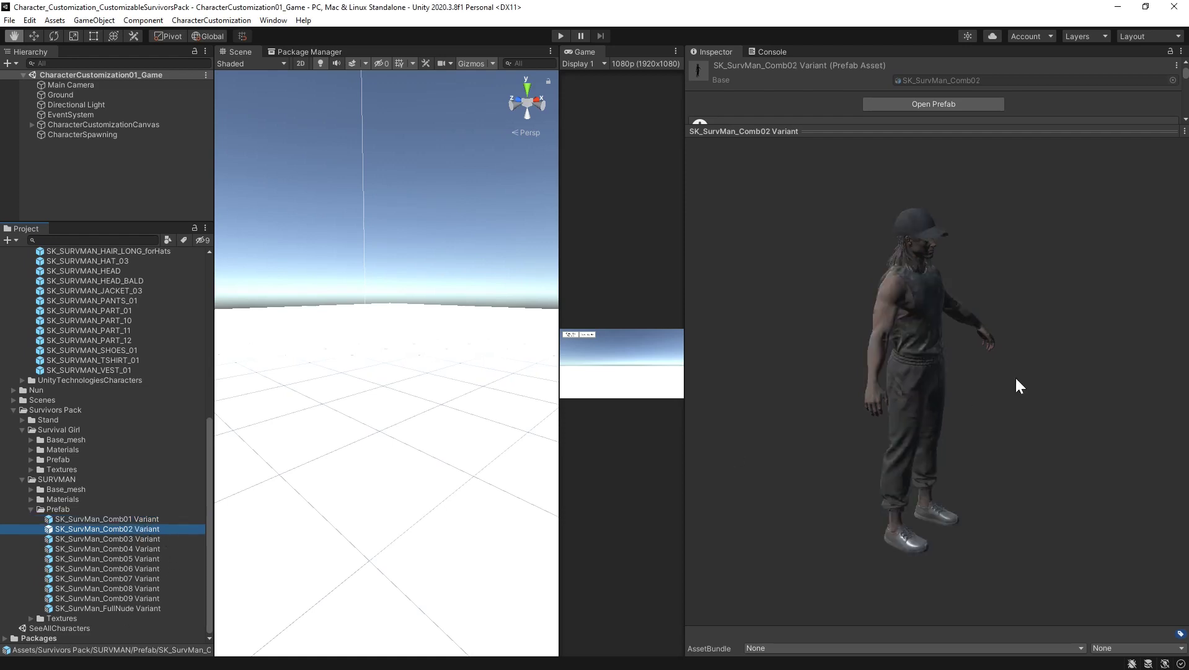
{"action": "left_click_drag", "start_coordinate": [1017, 385], "coordinate": [866, 348]}
{"action": "left_click", "coordinate": [144, 539]}
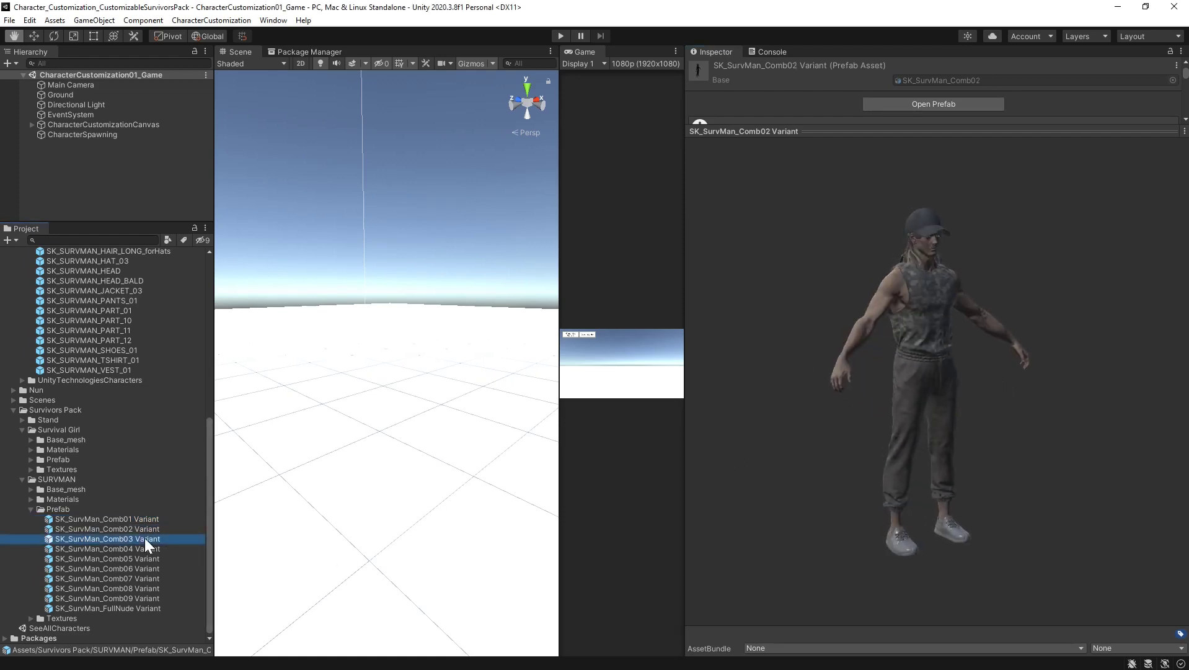
{"action": "left_click_drag", "start_coordinate": [894, 399], "coordinate": [745, 334]}
{"action": "left_click", "coordinate": [155, 550]}
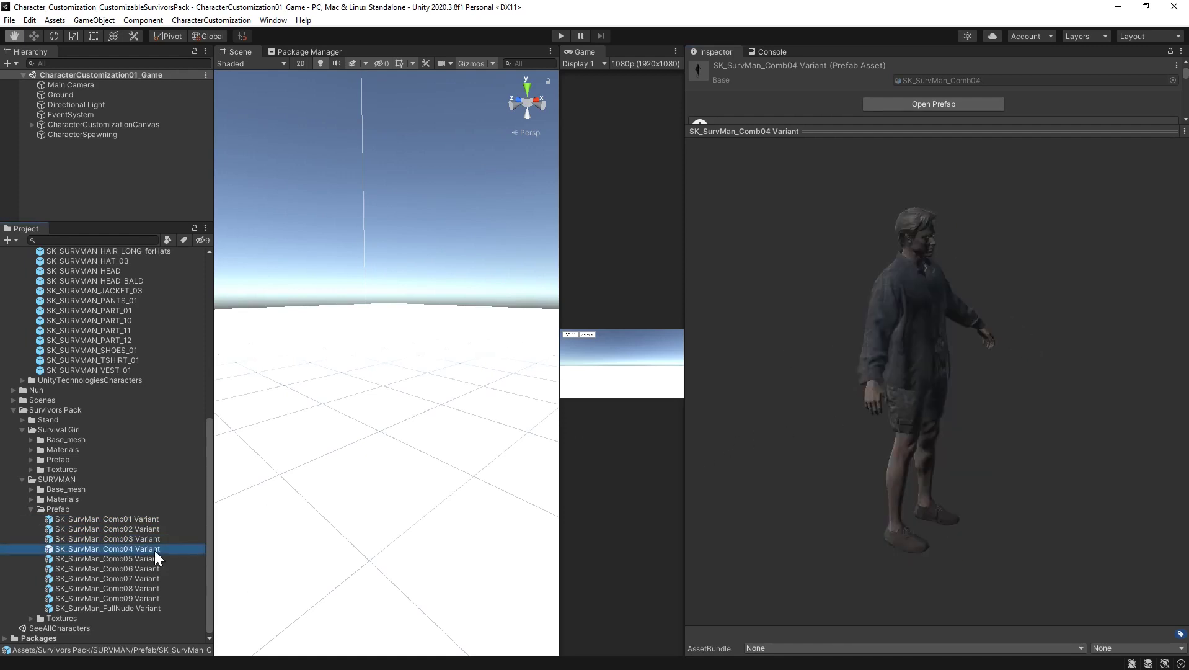
{"action": "left_click", "coordinate": [154, 561]}
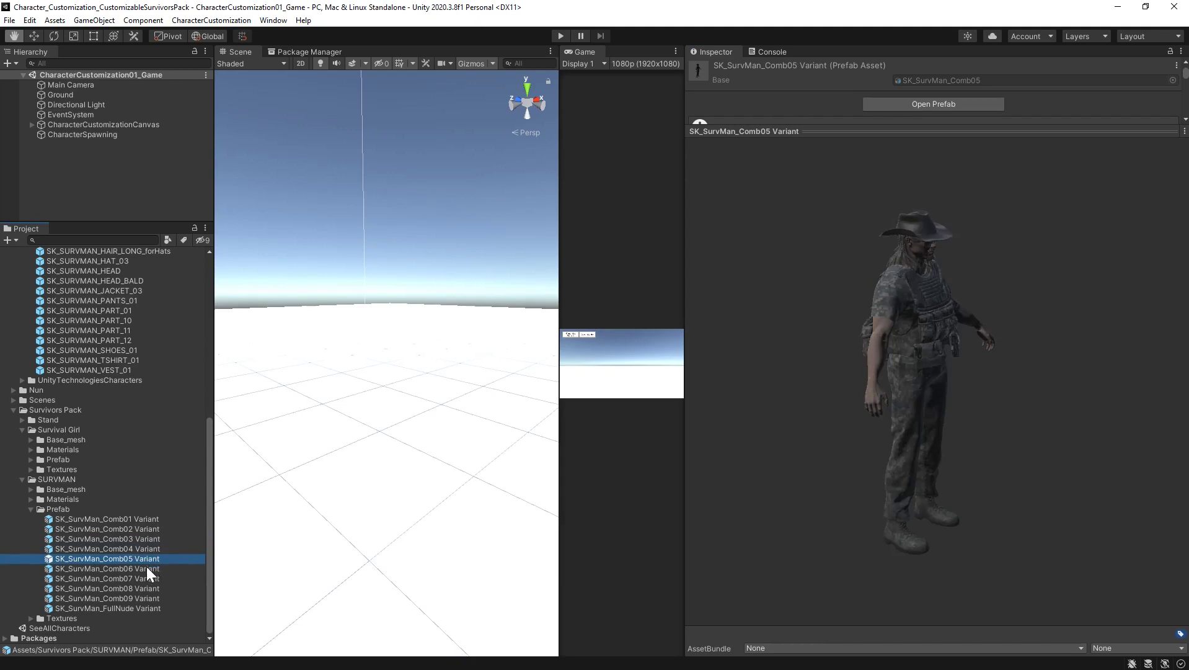
{"action": "left_click_drag", "start_coordinate": [842, 366], "coordinate": [670, 312]}
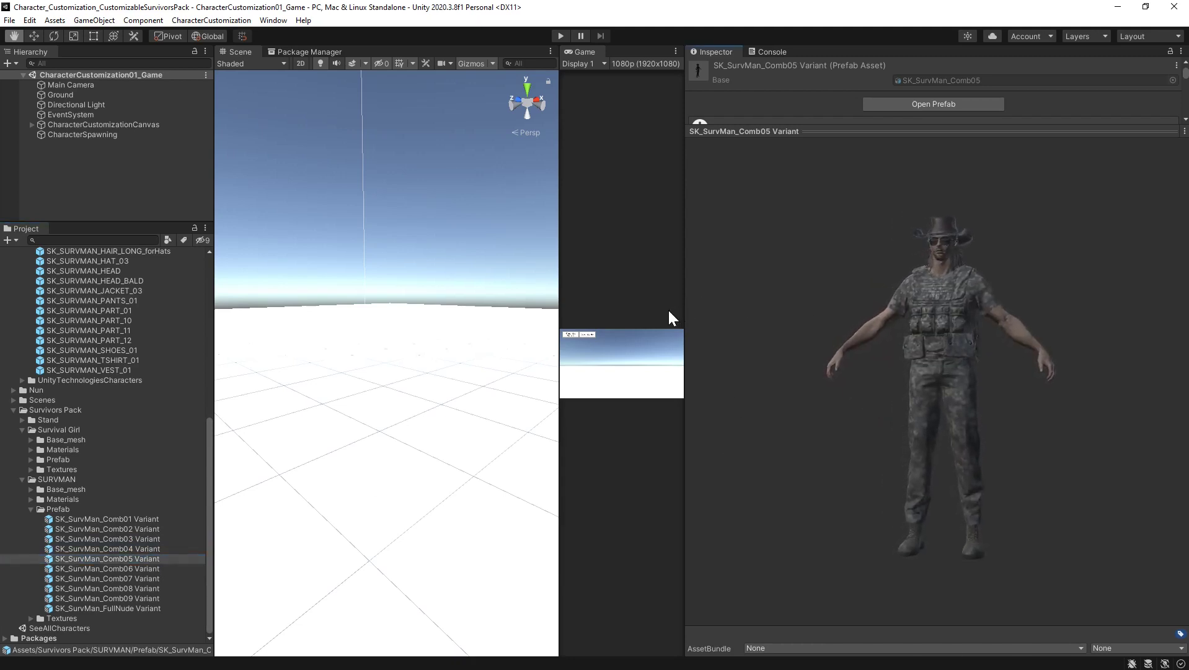
{"action": "left_click", "coordinate": [135, 567]}
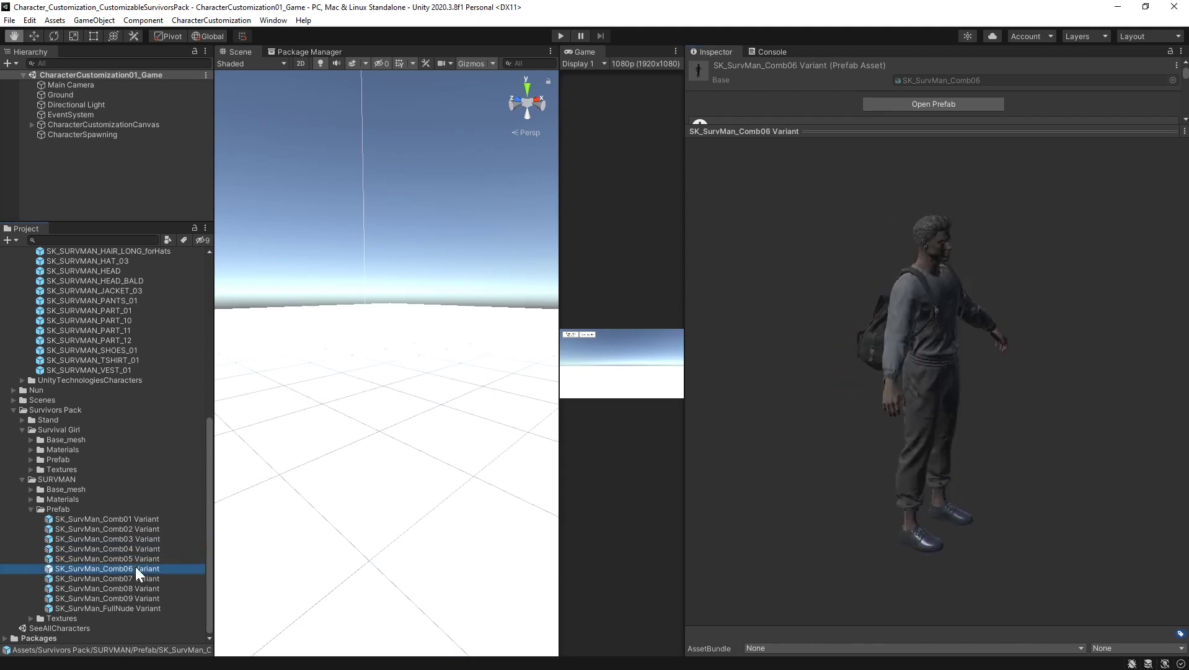
{"action": "left_click", "coordinate": [144, 581]}
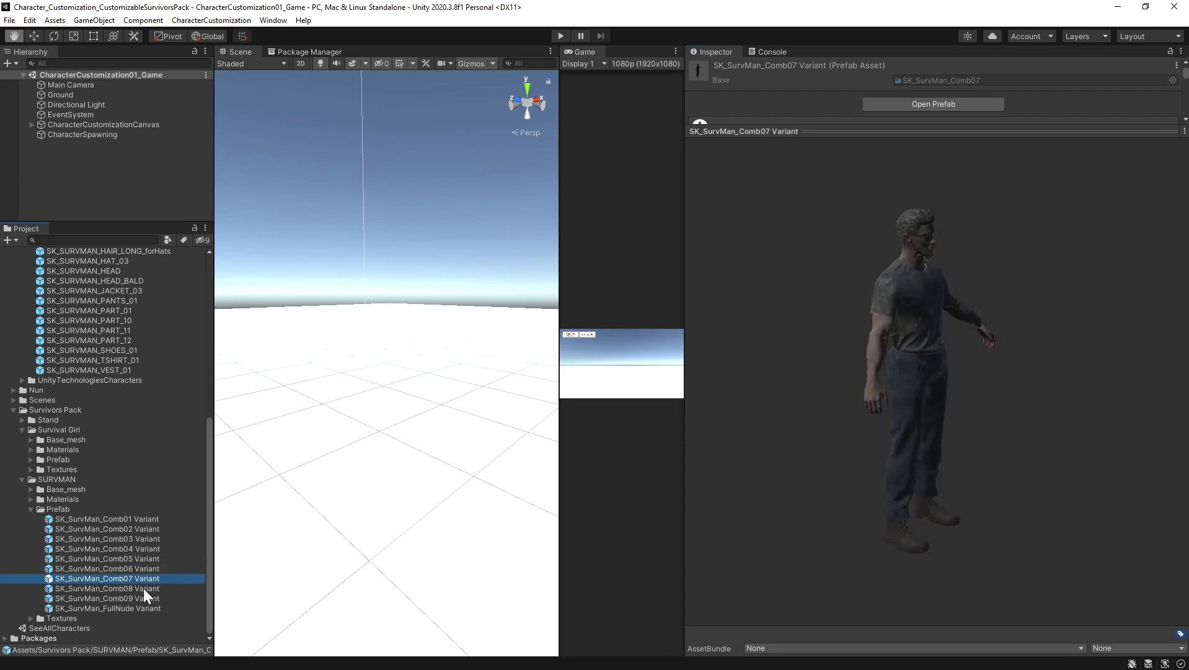
{"action": "left_click", "coordinate": [143, 589]}
{"action": "left_click", "coordinate": [143, 599]}
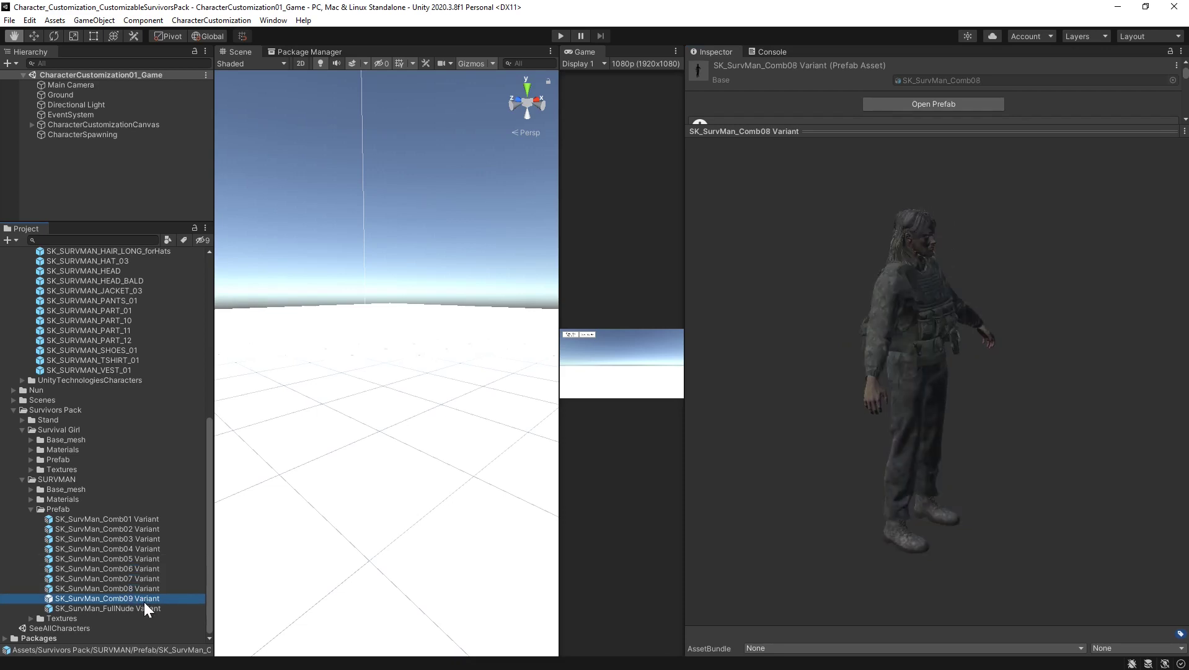
{"action": "left_click", "coordinate": [144, 609]}
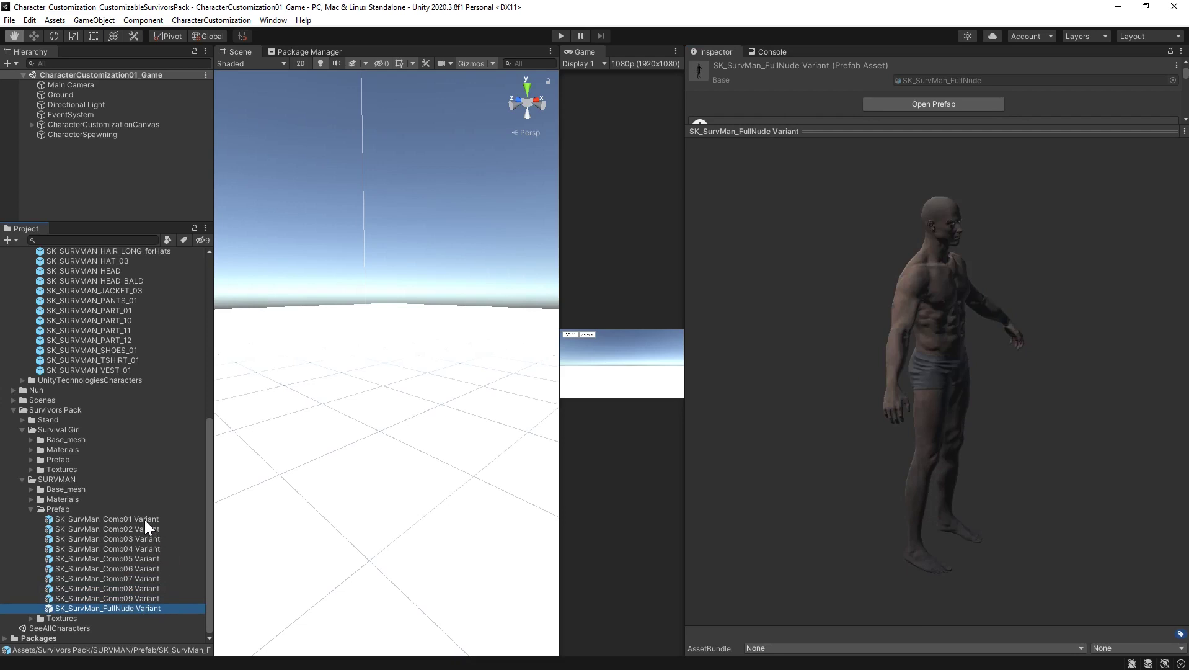
Step: Compare the Comb04 and Comb05 variants again, ending with SK_SurvMan_Comb03 Variant selected
{"action": "left_click", "coordinate": [141, 548]}
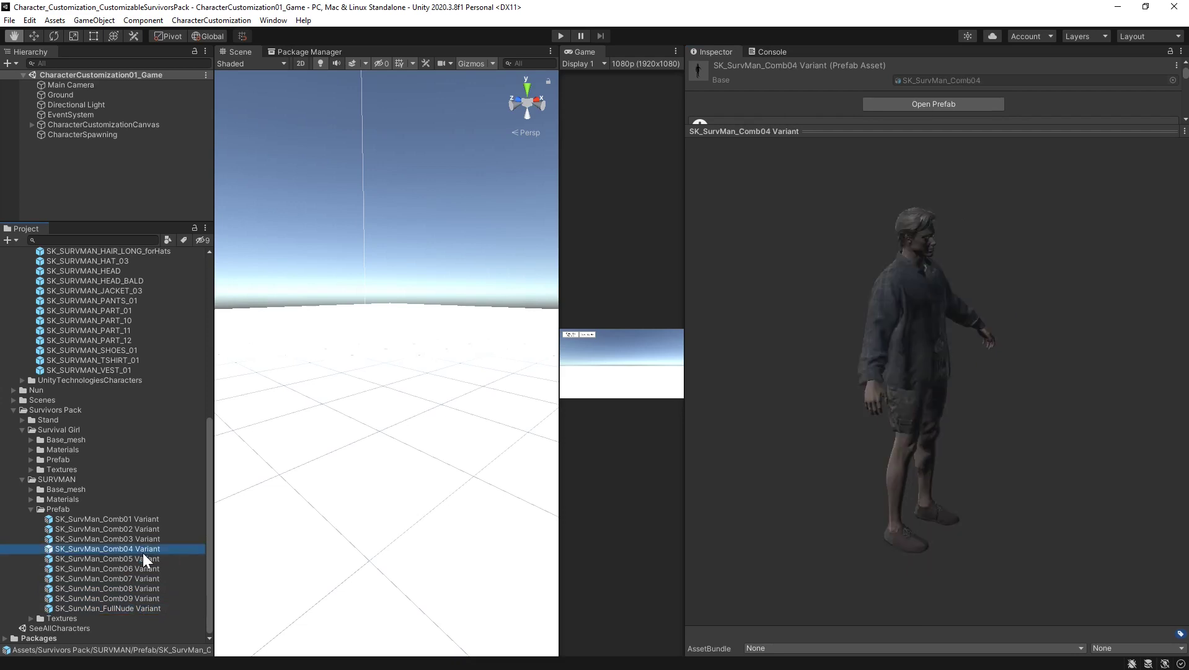
{"action": "left_click", "coordinate": [140, 559]}
{"action": "left_click", "coordinate": [142, 537]}
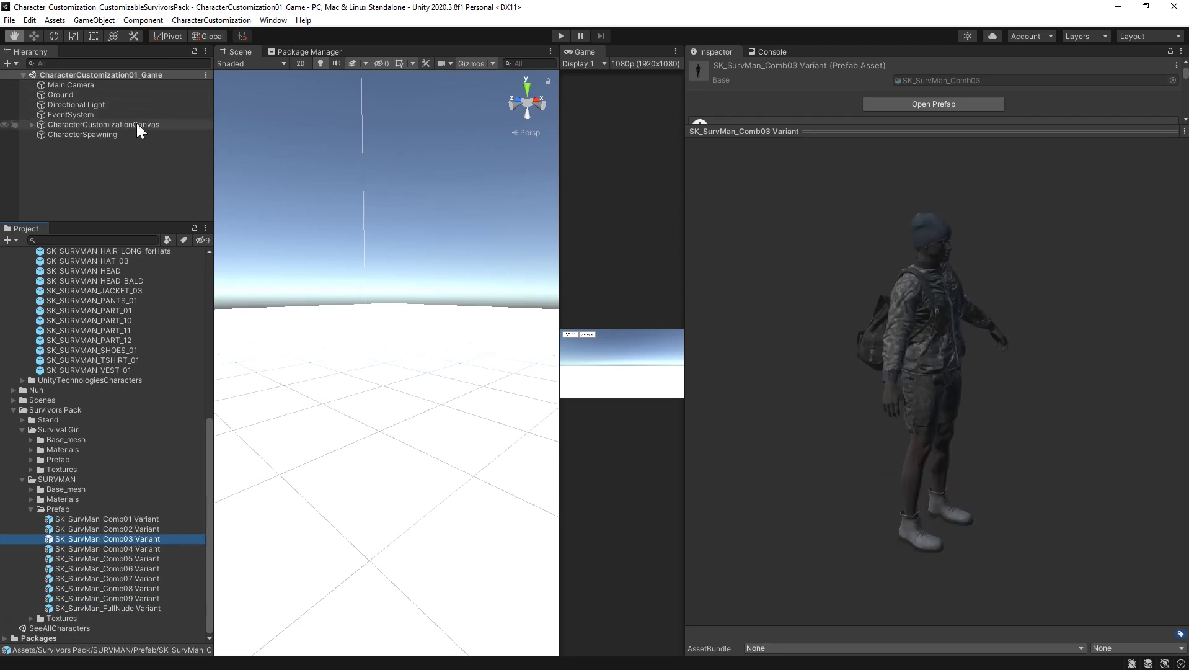
Step: Open the PrefabGenerator tool and add SK_SurvMan_Comb03 Variant to the scene hierarchy
{"action": "left_click", "coordinate": [194, 21]}
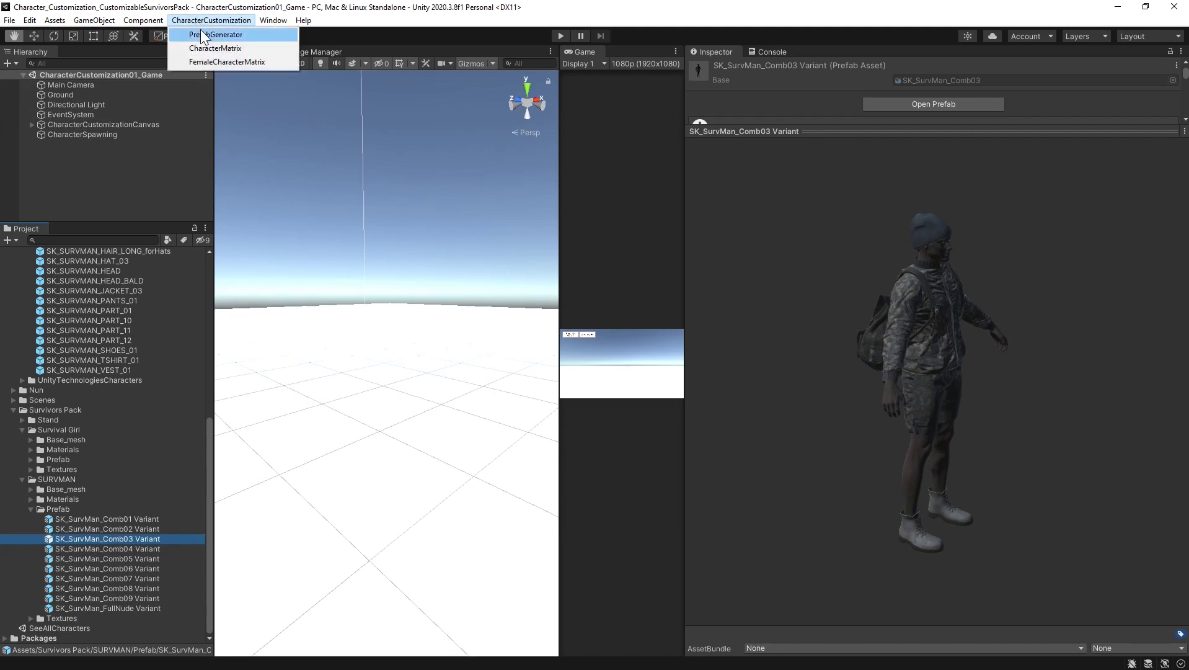
{"action": "left_click", "coordinate": [200, 35]}
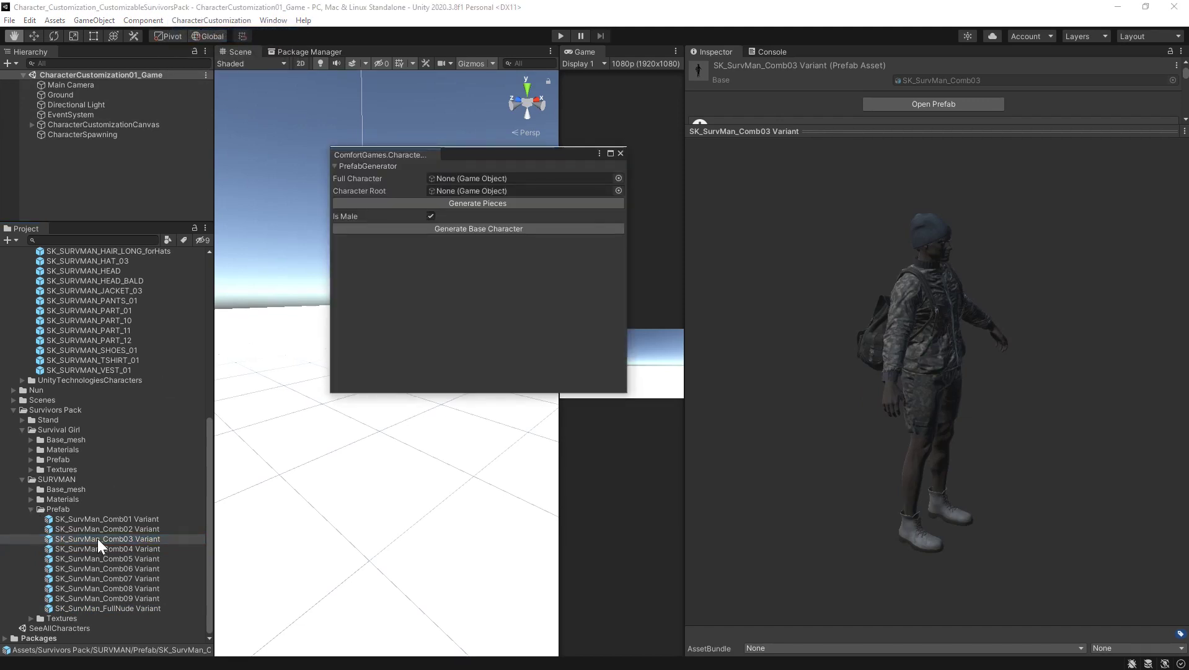
{"action": "left_click_drag", "start_coordinate": [98, 538], "coordinate": [106, 175]}
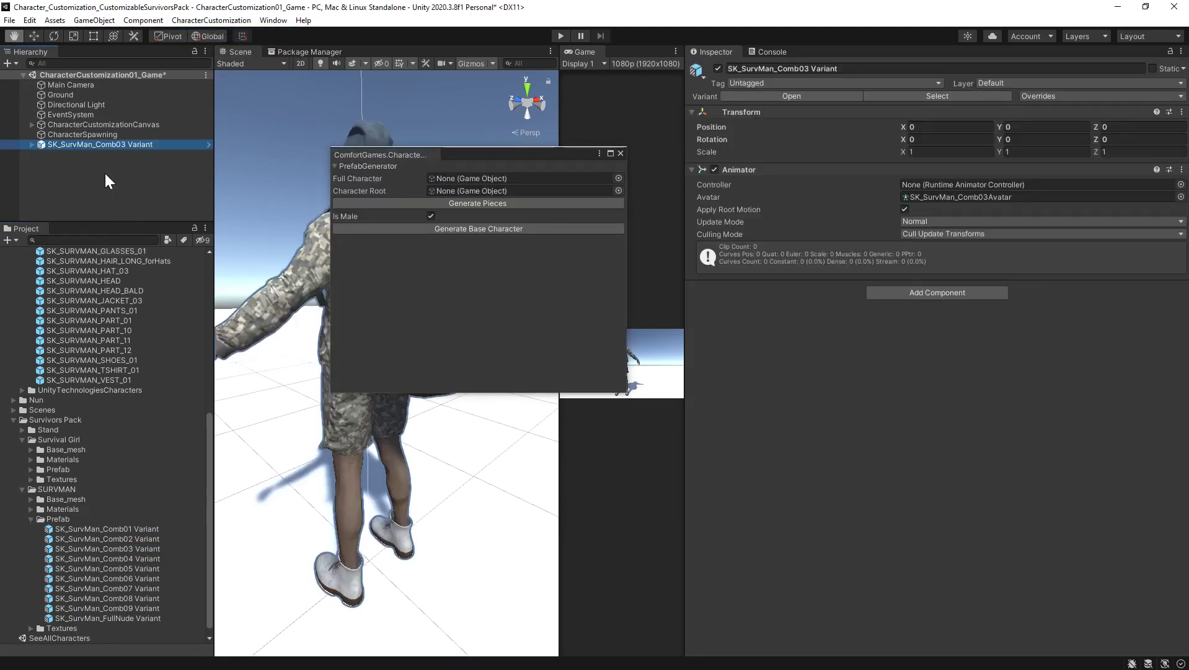
Step: Unpack the SK_SurvMan_Comb03 Variant scene object completely and remove its Animator component
{"action": "right_click", "coordinate": [64, 145]}
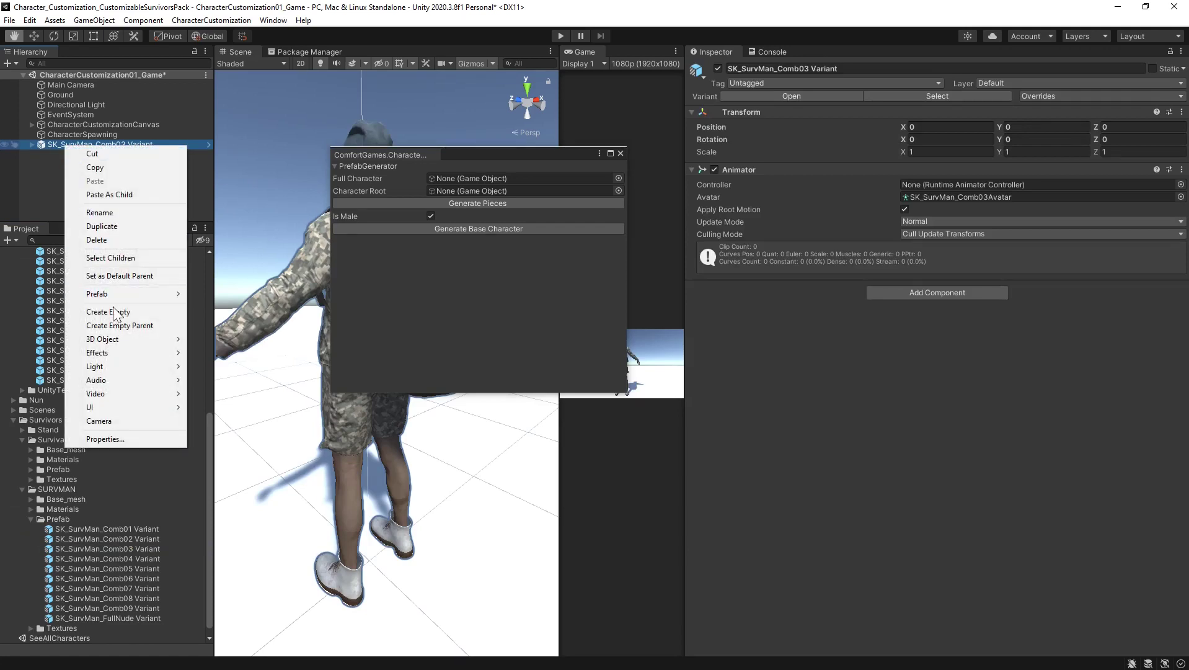
{"action": "mouse_move", "coordinate": [137, 296]}
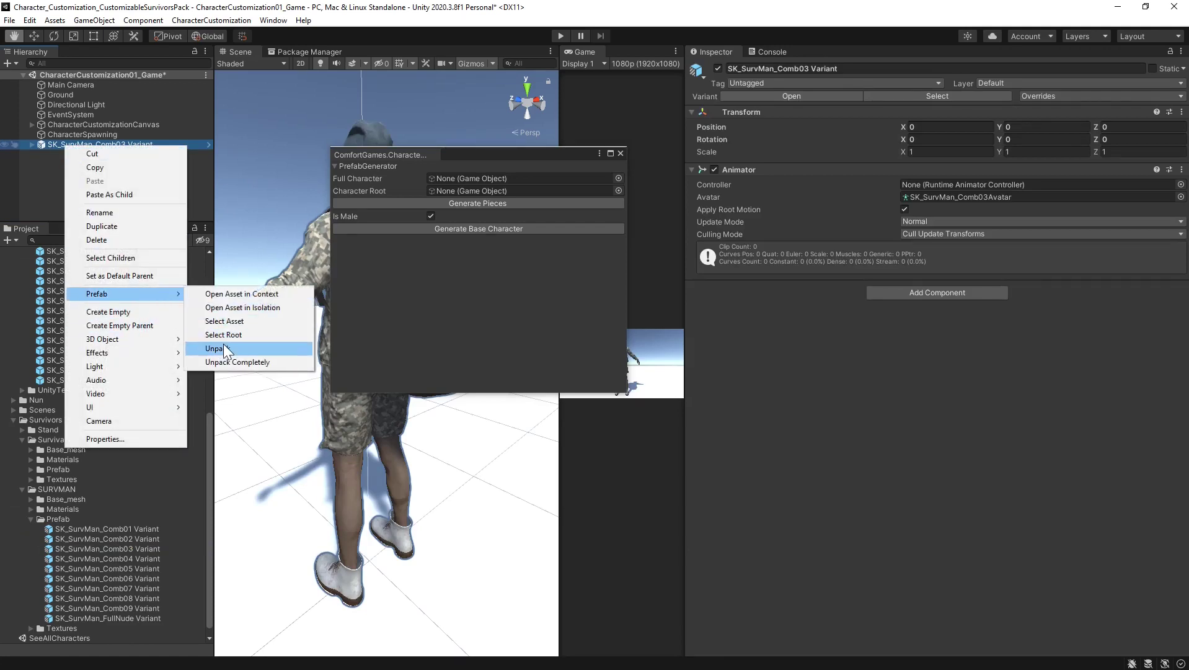
{"action": "left_click", "coordinate": [231, 362]}
{"action": "right_click", "coordinate": [747, 159]}
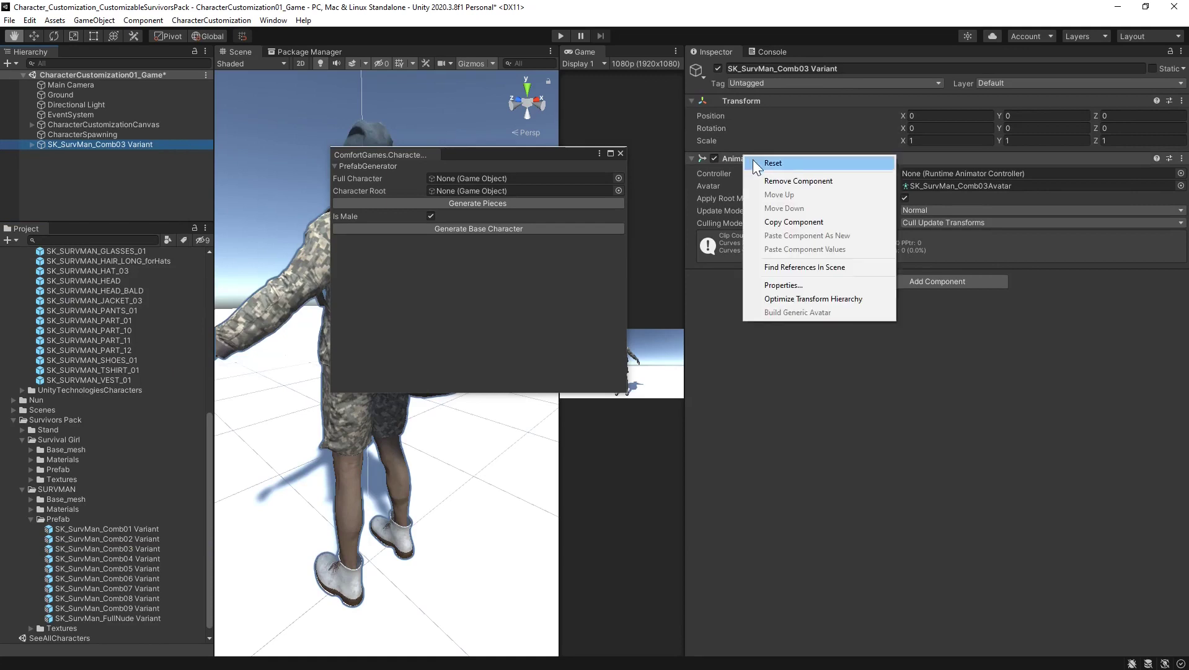
{"action": "left_click", "coordinate": [780, 181]}
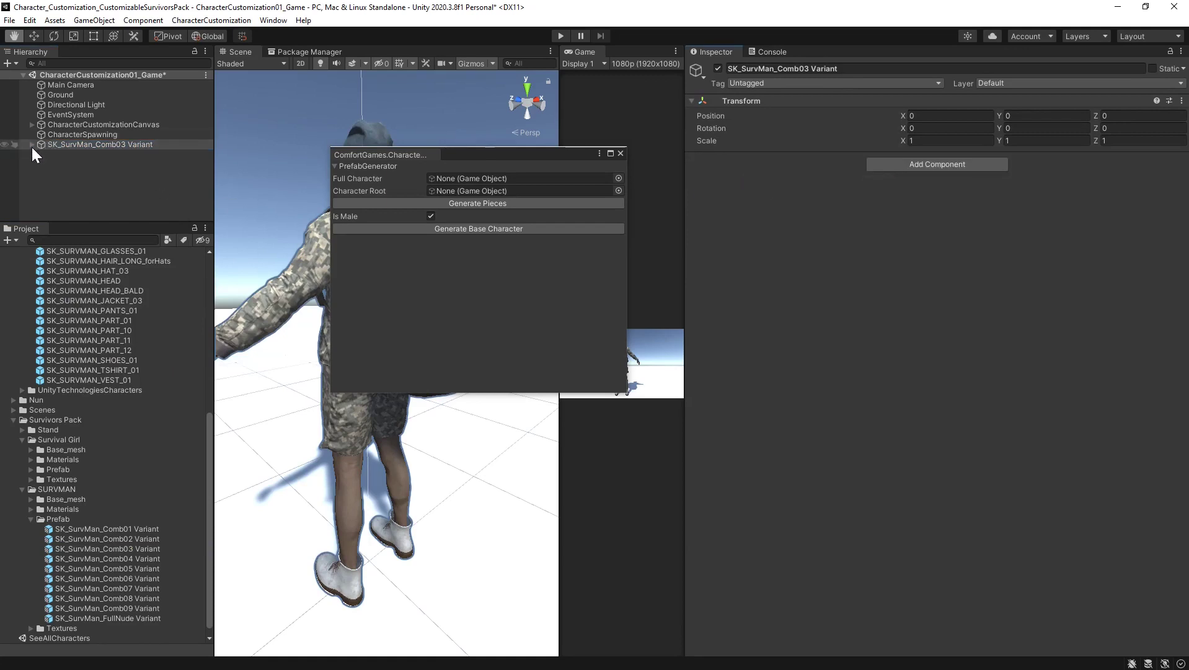
Step: Generate the outfit pieces with SK_SurvMan_Comb03 Variant as Full Character and its root object as Character Root
{"action": "scroll", "coordinate": [119, 397], "scroll_direction": "up", "scroll_amount": 10}
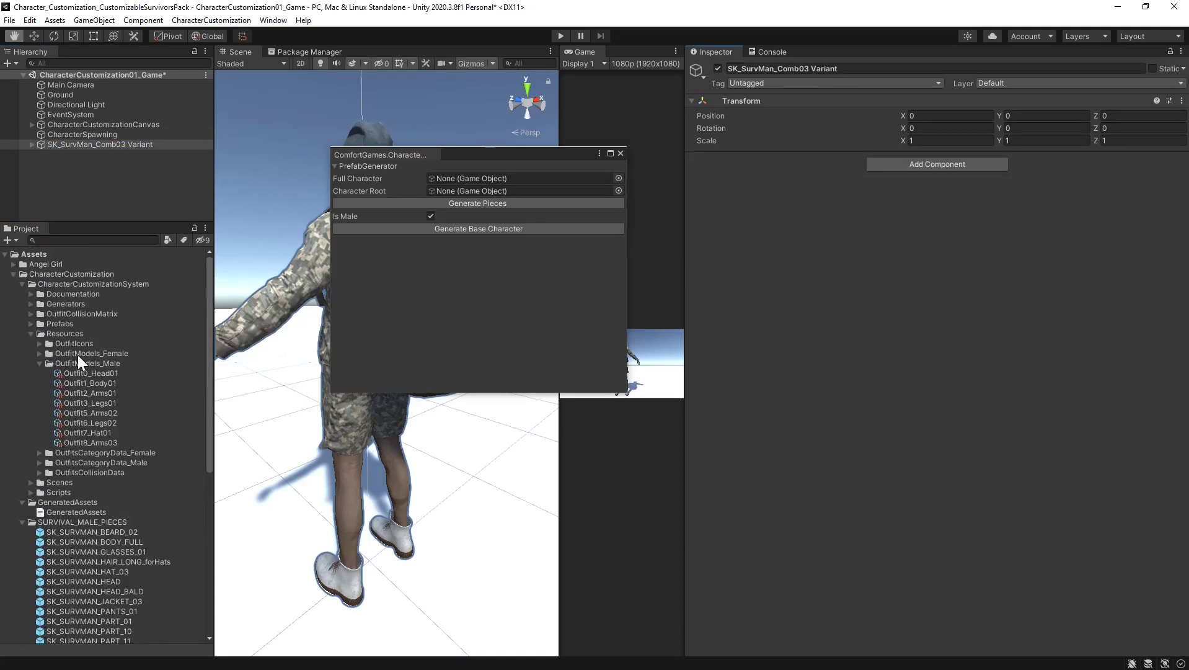
{"action": "left_click_drag", "start_coordinate": [81, 146], "coordinate": [457, 175]}
{"action": "left_click", "coordinate": [31, 144]}
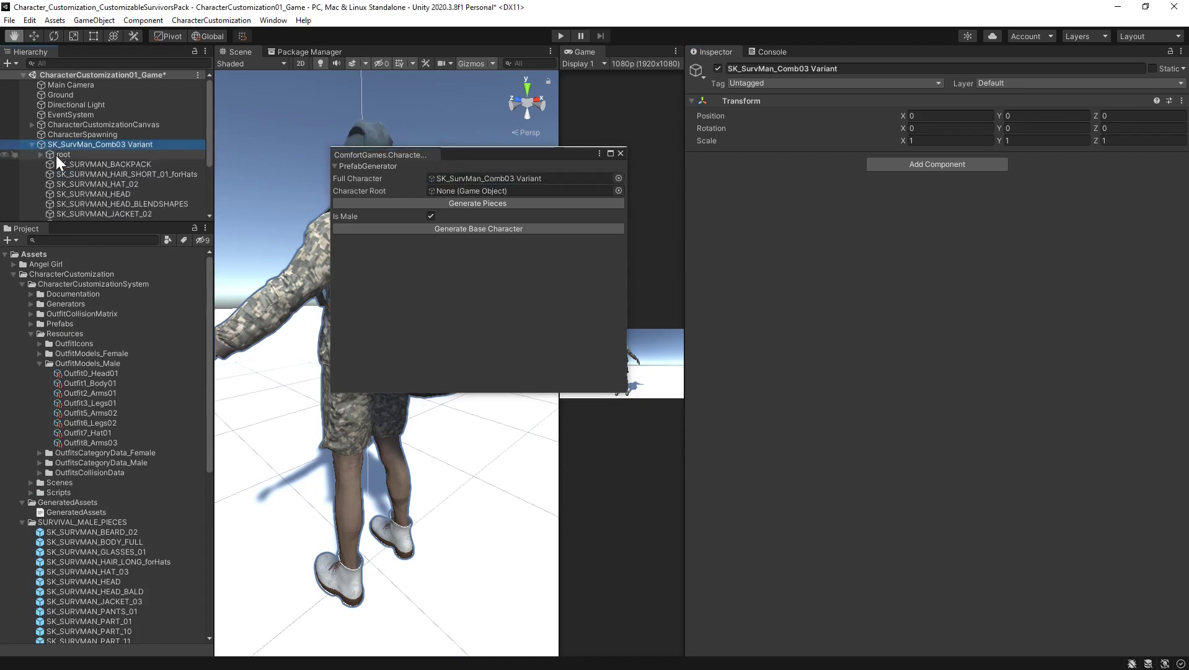
{"action": "left_click_drag", "start_coordinate": [56, 155], "coordinate": [455, 190]}
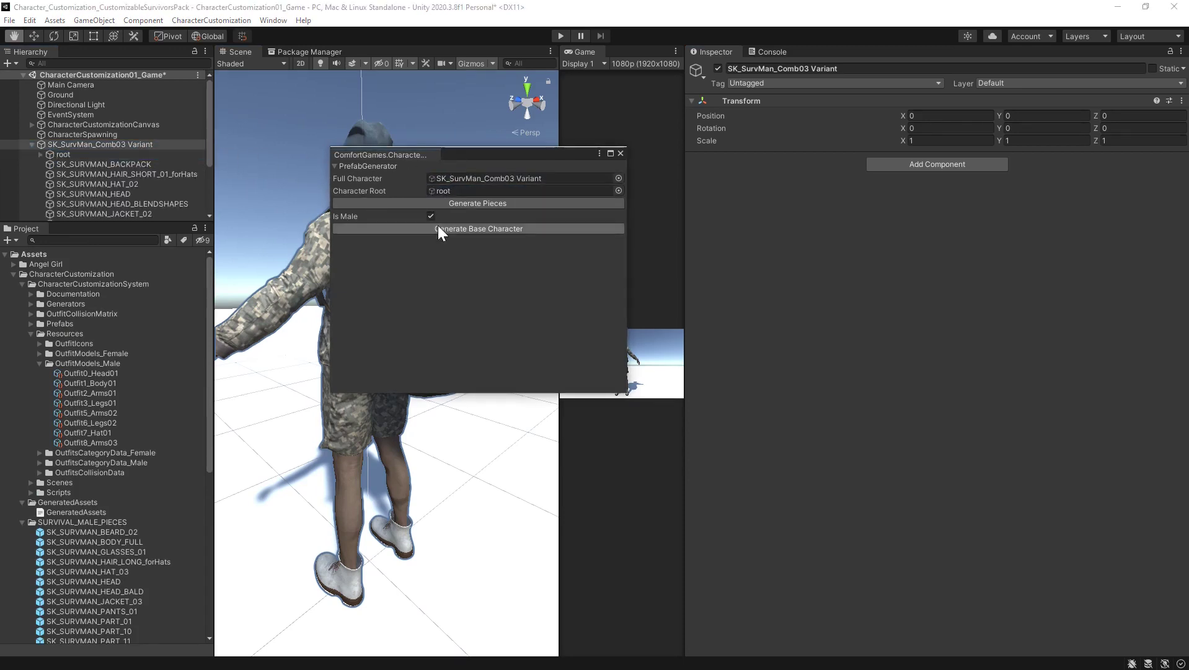
{"action": "left_click", "coordinate": [464, 203]}
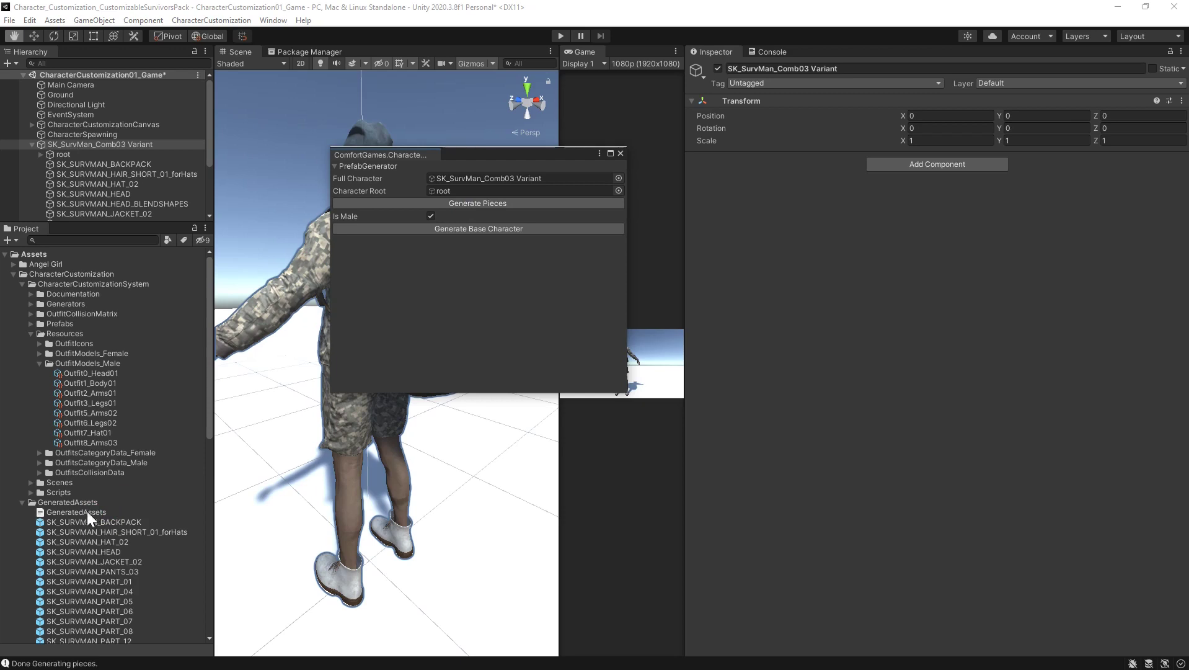
Step: Check the GeneratedAssets folder, delete SK_SurvMan_Comb03 Variant from the scene and close the PrefabGenerator
{"action": "scroll", "coordinate": [80, 557], "scroll_direction": "down", "scroll_amount": 3}
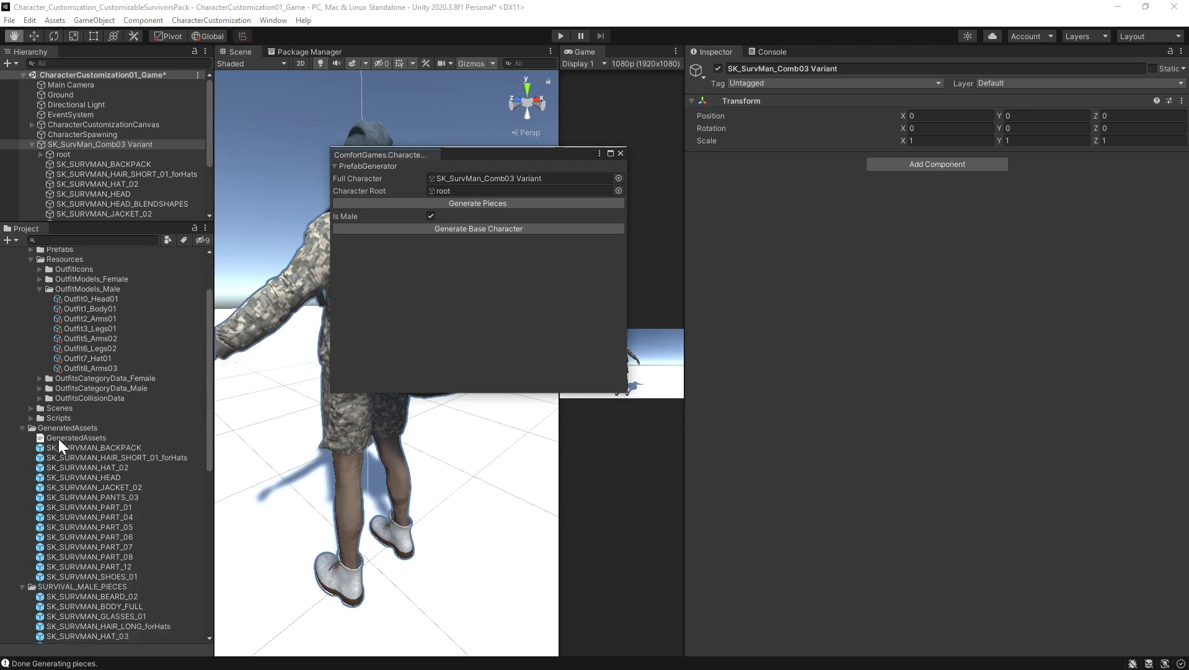
{"action": "left_click", "coordinate": [58, 426]}
{"action": "left_click", "coordinate": [61, 145]}
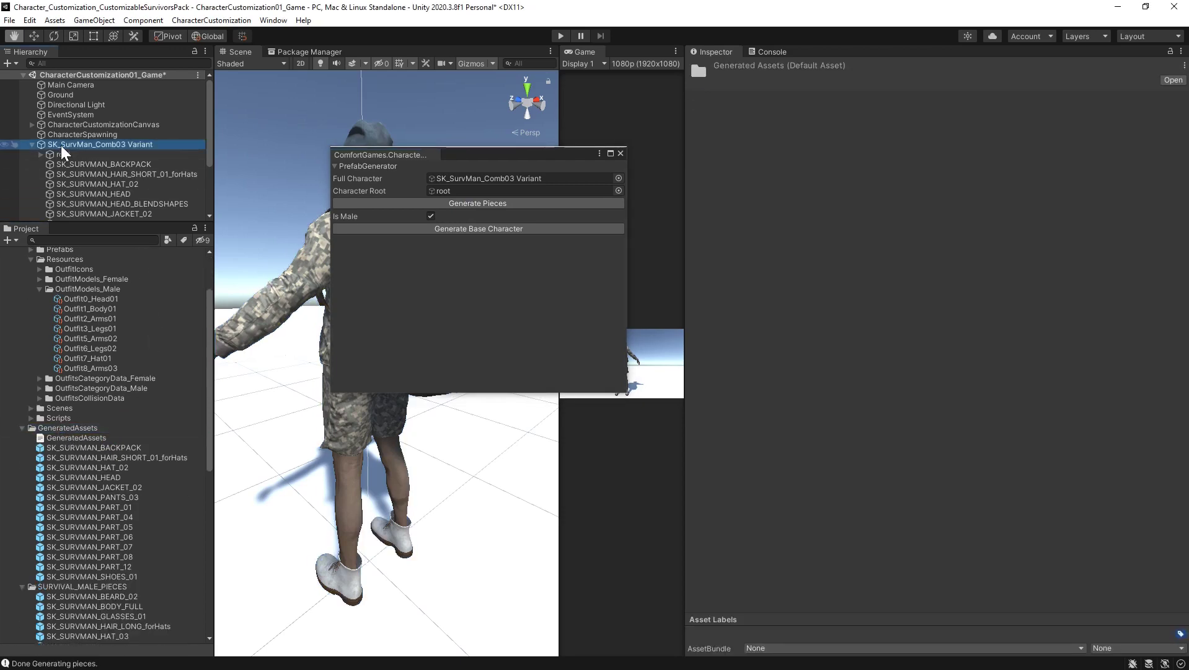
{"action": "right_click", "coordinate": [60, 145]}
{"action": "left_click", "coordinate": [107, 240]}
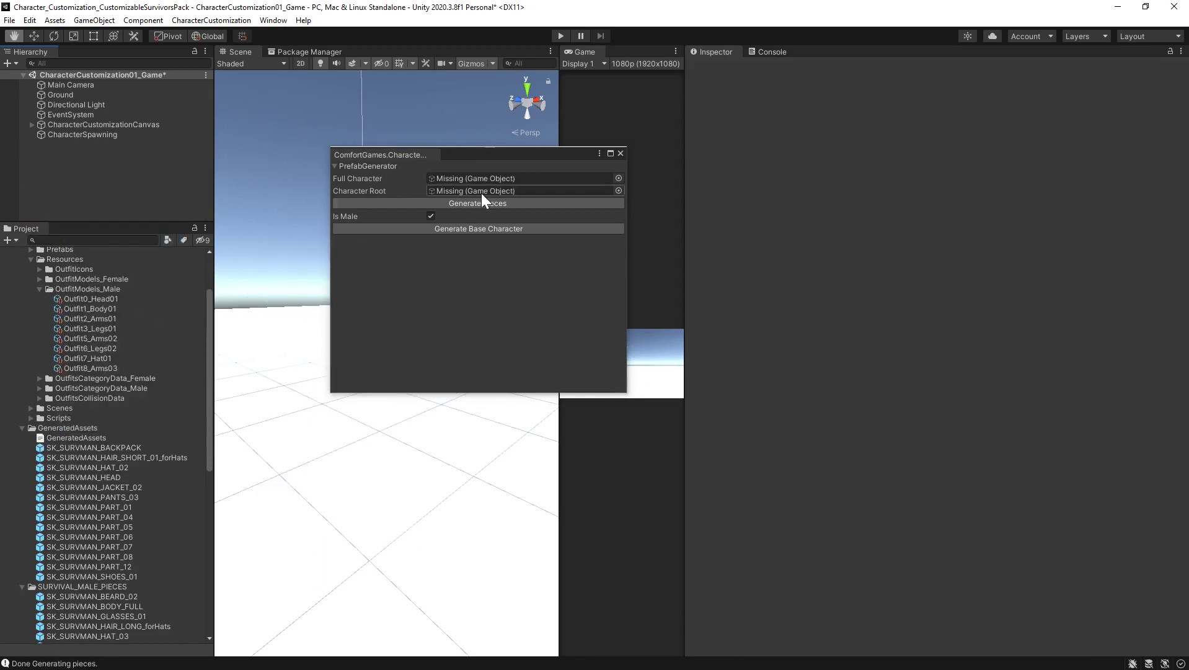
{"action": "left_click", "coordinate": [621, 154]}
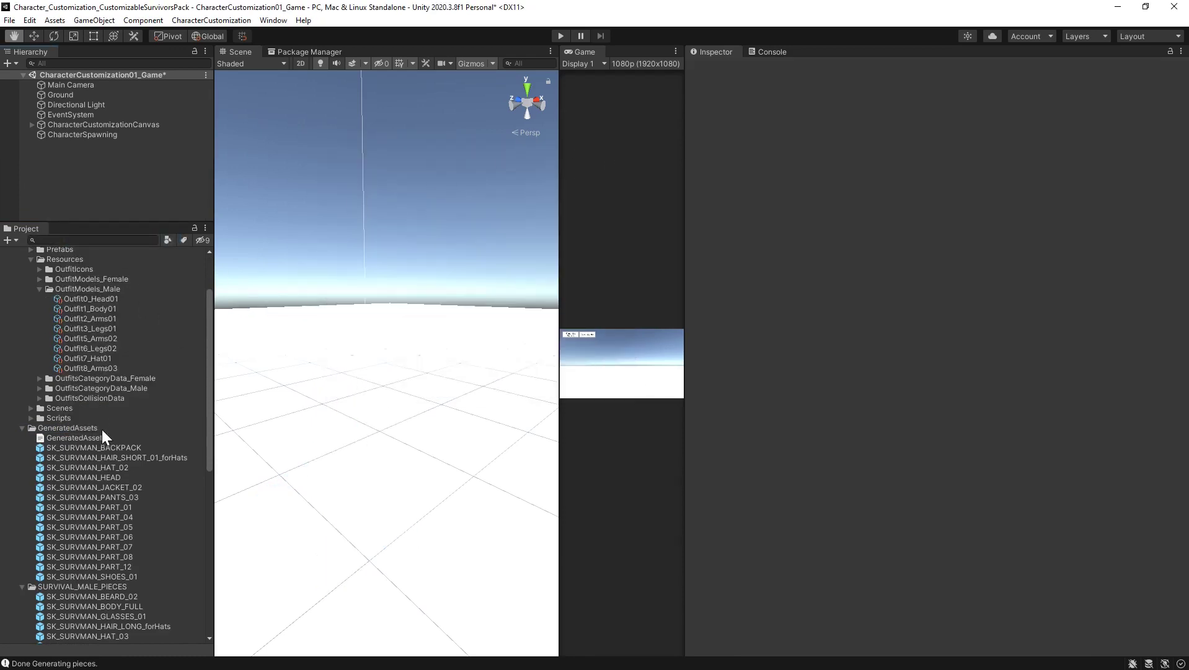
Step: Preview the generated backpack, short hair, hat and head pieces in the GeneratedAssets folder
{"action": "scroll", "coordinate": [106, 416], "scroll_direction": "down", "scroll_amount": 3}
{"action": "left_click", "coordinate": [116, 374]}
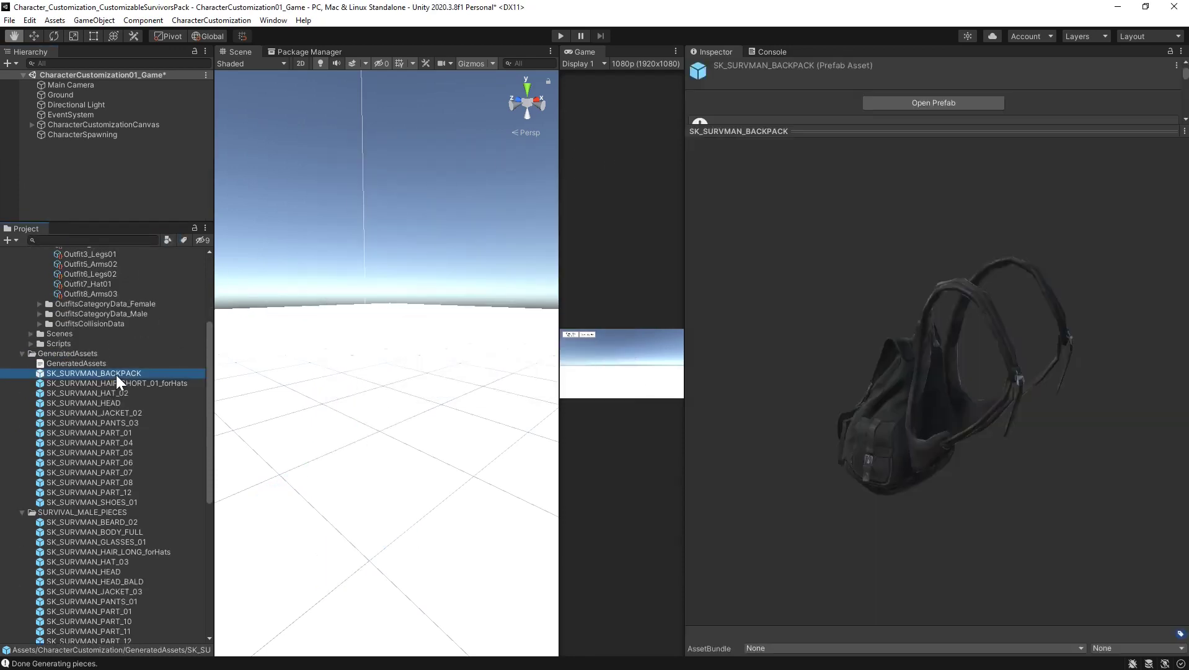
{"action": "left_click", "coordinate": [120, 384]}
{"action": "left_click", "coordinate": [111, 396]}
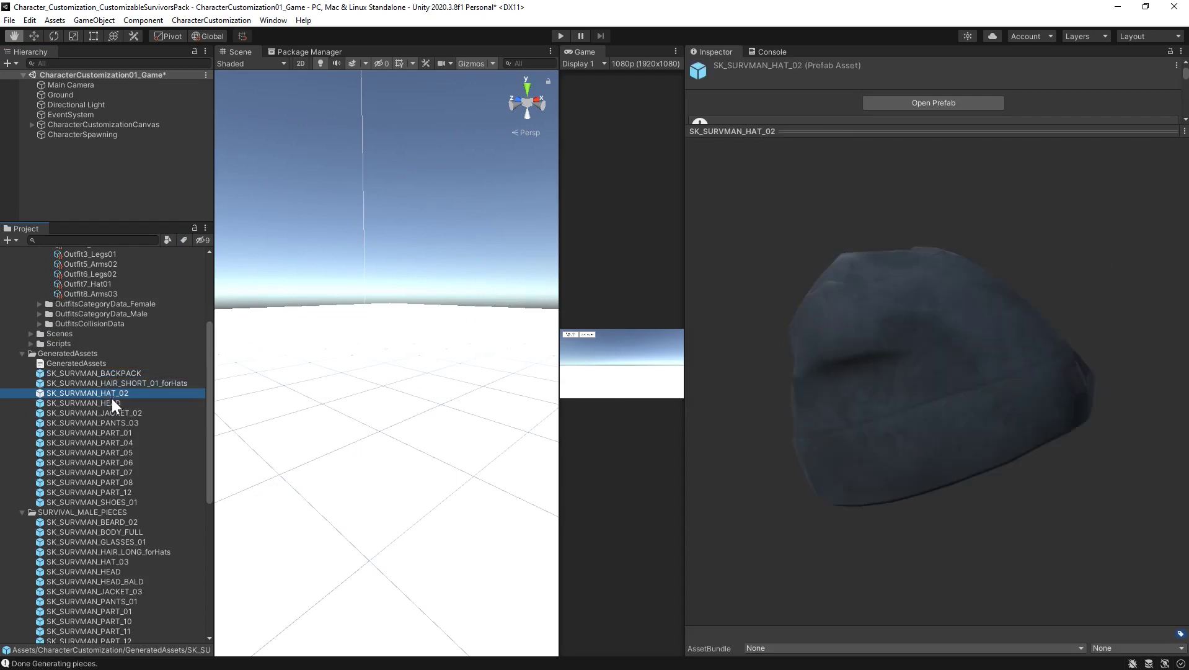
{"action": "left_click", "coordinate": [111, 402]}
{"action": "left_click", "coordinate": [112, 392]}
Step: Create an OutfitScriptableObject in the OutfitModels_Male folder and name it Outfit9_Hat02
{"action": "scroll", "coordinate": [114, 394], "scroll_direction": "up", "scroll_amount": 6}
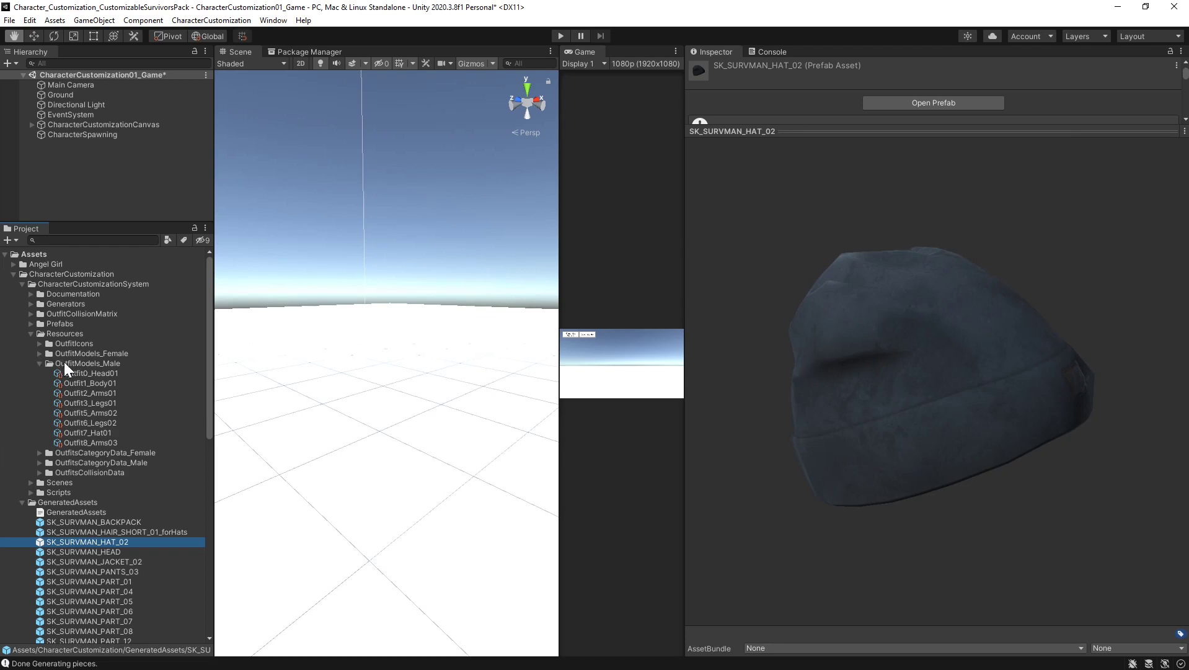
{"action": "left_click", "coordinate": [84, 362]}
{"action": "right_click", "coordinate": [85, 362]}
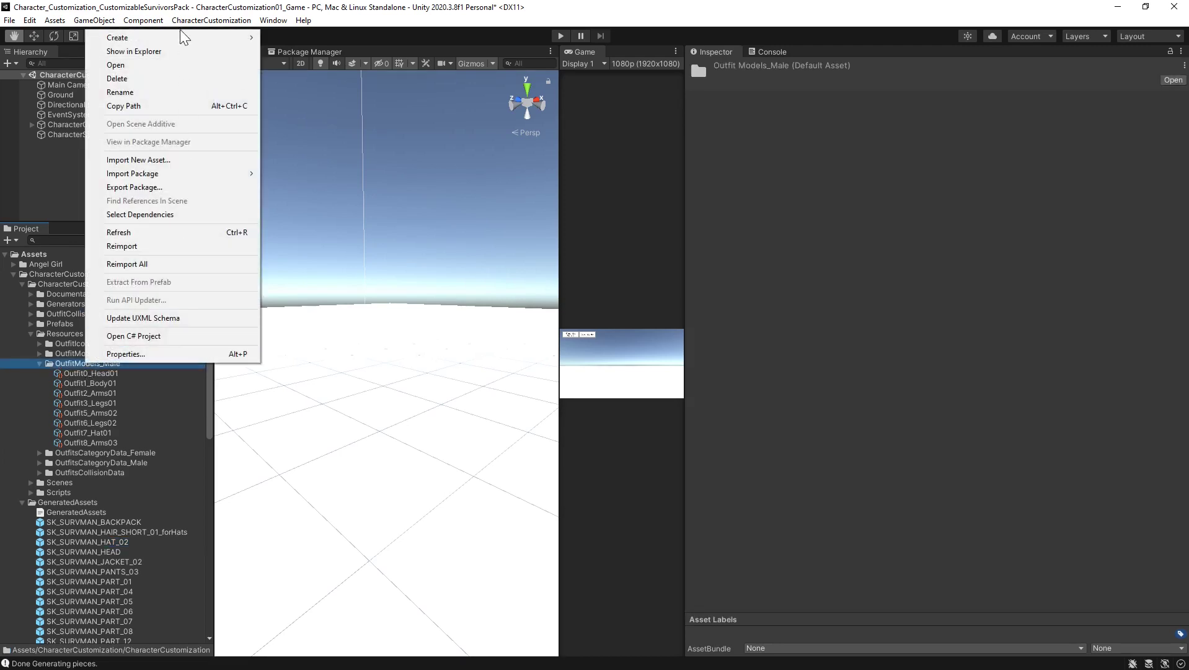
{"action": "mouse_move", "coordinate": [185, 38]}
{"action": "mouse_move", "coordinate": [322, 42]}
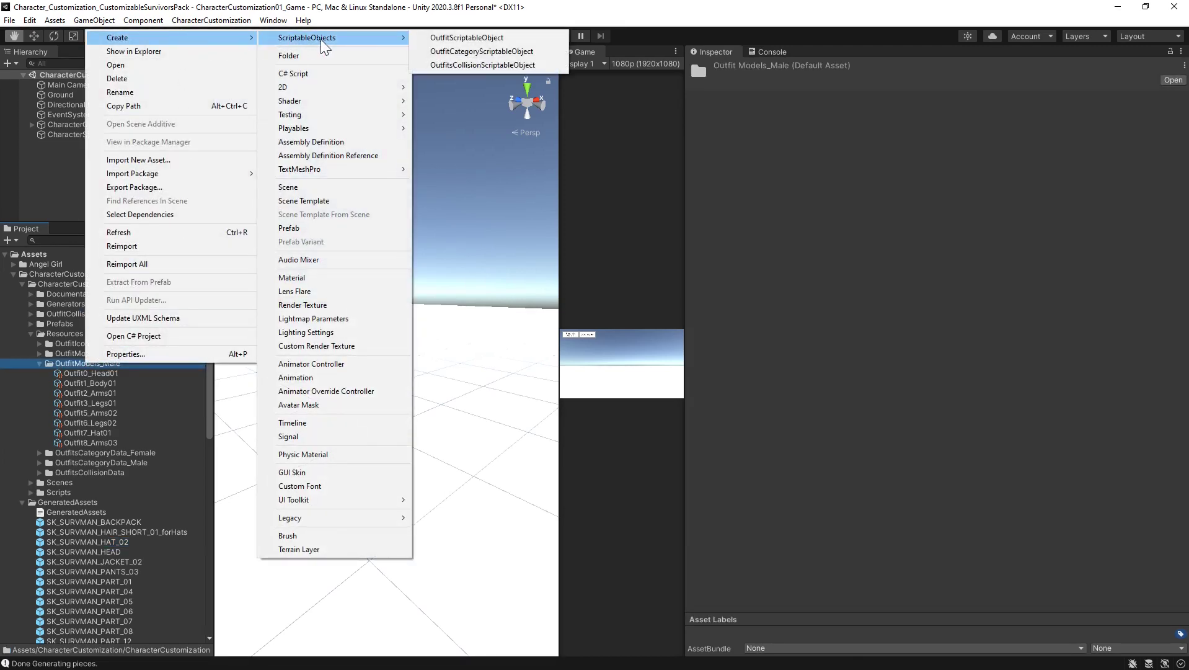
{"action": "left_click", "coordinate": [437, 38]}
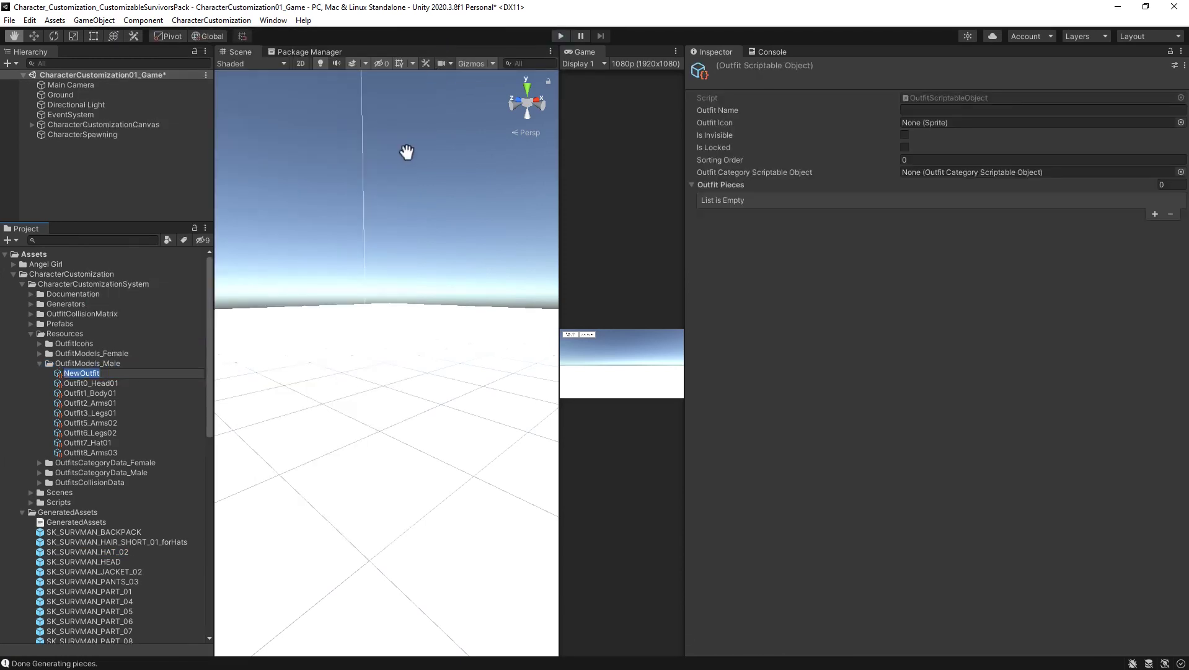
{"action": "type", "text": "Outfit9_Hat02"}
{"action": "key", "text": "Return"}
Step: Set the Outfit9_Hat02 outfit name to Winter Hat and its outfit icon to the 02Head sprite
{"action": "left_click", "coordinate": [1037, 111]}
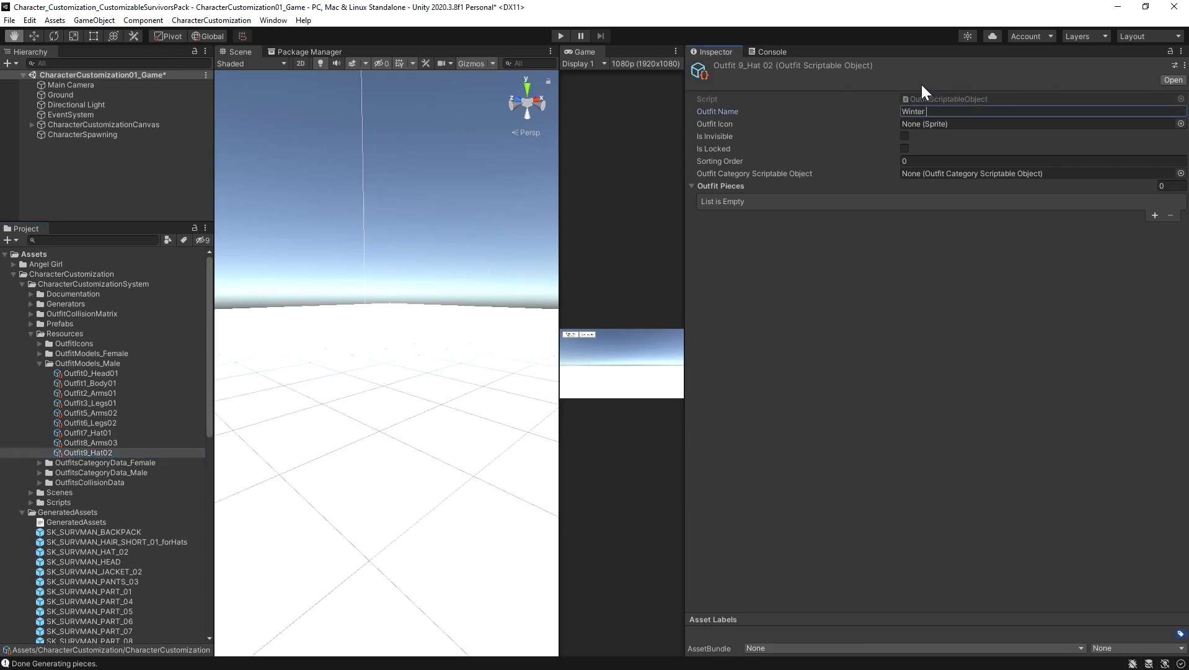
{"action": "left_click", "coordinate": [1181, 123]}
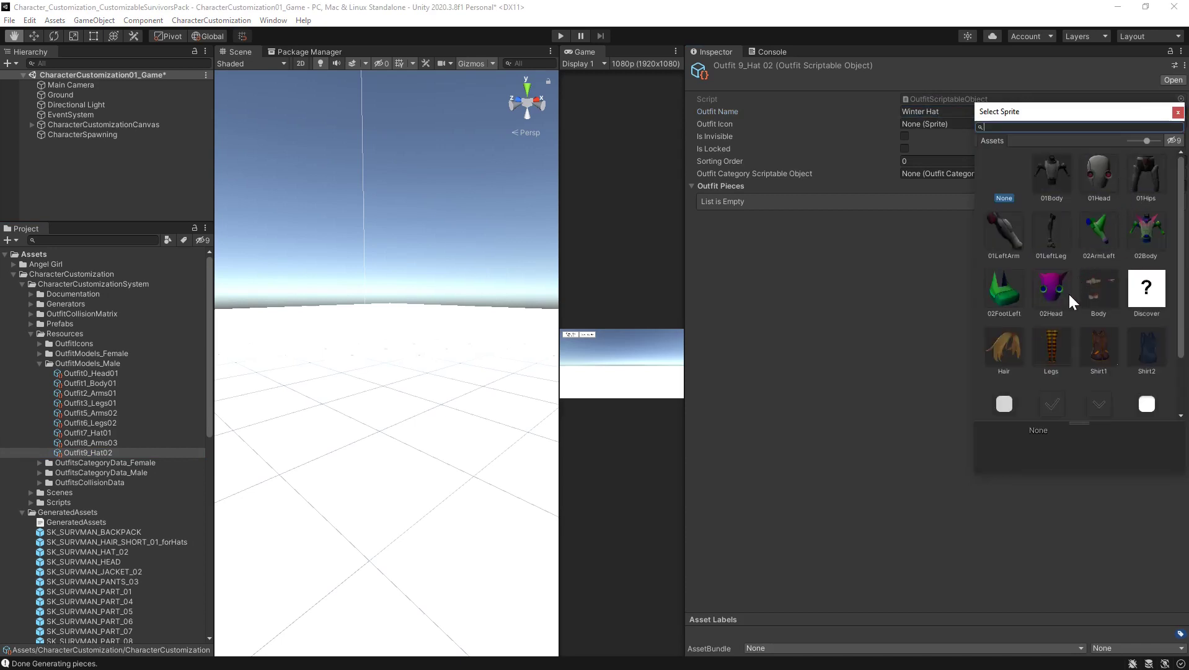
{"action": "left_click", "coordinate": [1053, 291]}
{"action": "left_click", "coordinate": [1177, 112]}
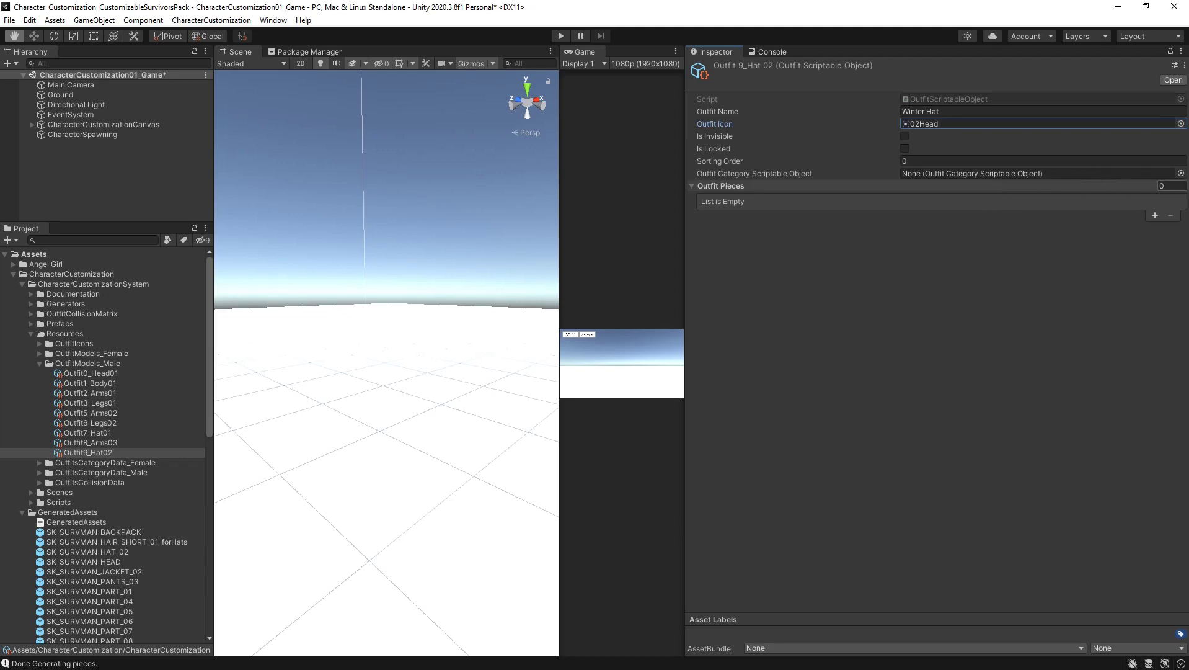
Step: Assign OutfitCategory0 to Outfit9_Hat02 and add the generated SK_SURVMAN_HAT_02 prefab as its outfit piece
{"action": "left_click", "coordinate": [1181, 173]}
{"action": "left_click", "coordinate": [1023, 210]}
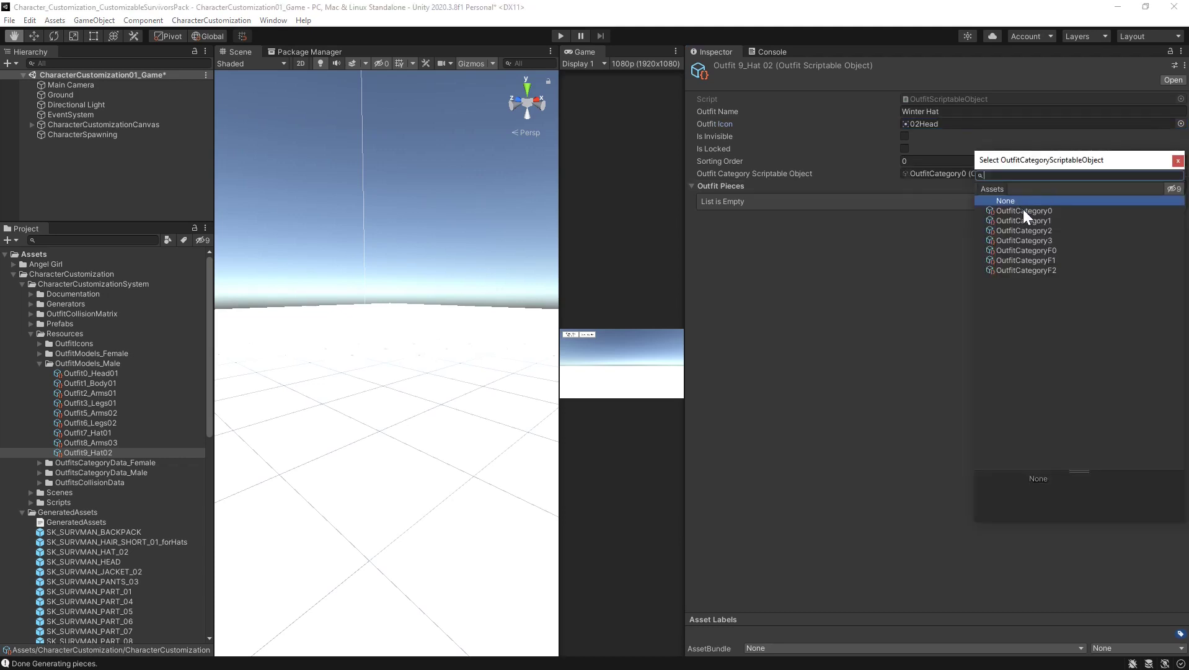
{"action": "left_click", "coordinate": [1177, 161]}
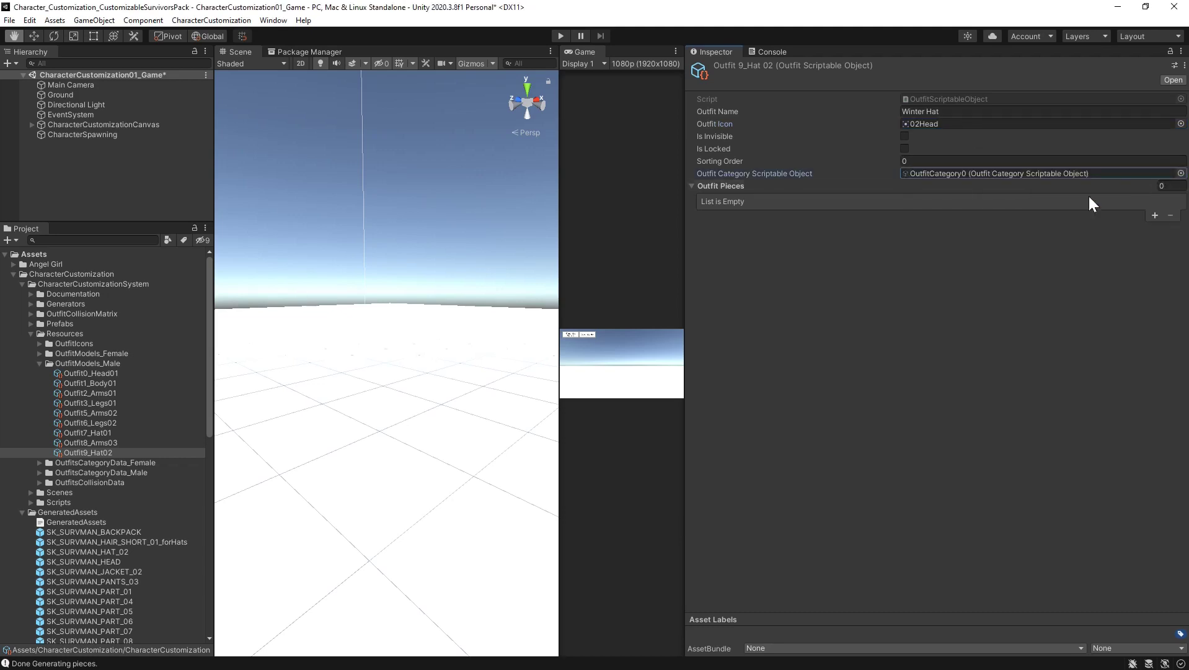
{"action": "left_click", "coordinate": [1155, 215]}
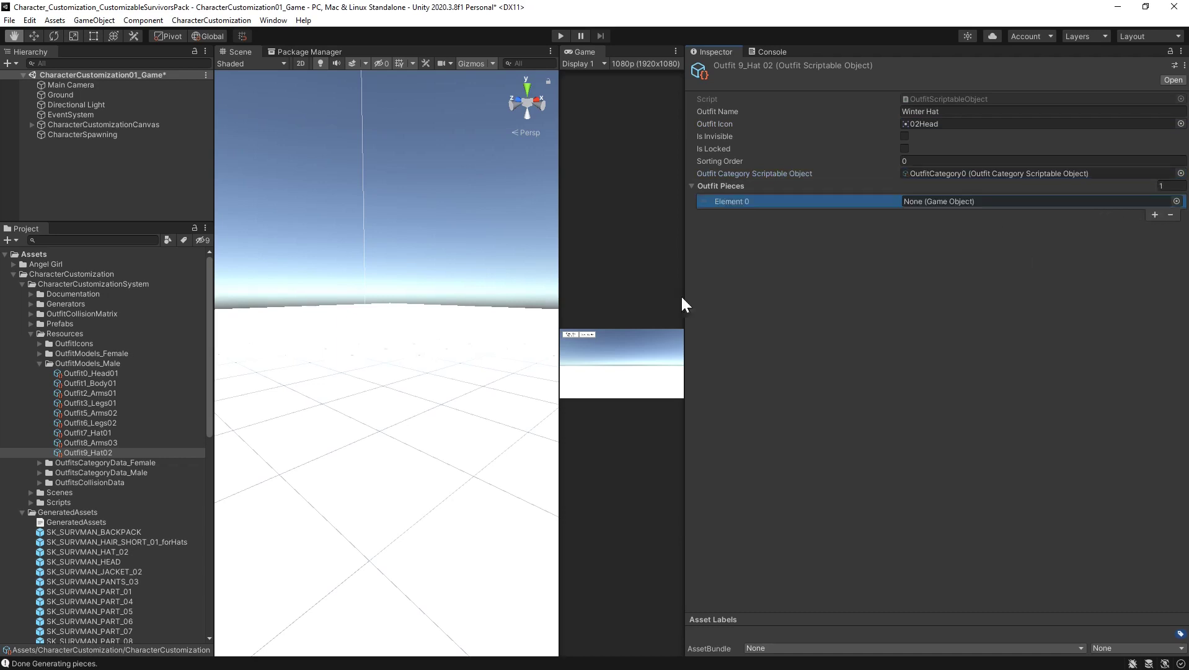
{"action": "scroll", "coordinate": [59, 540], "scroll_direction": "down", "scroll_amount": 3}
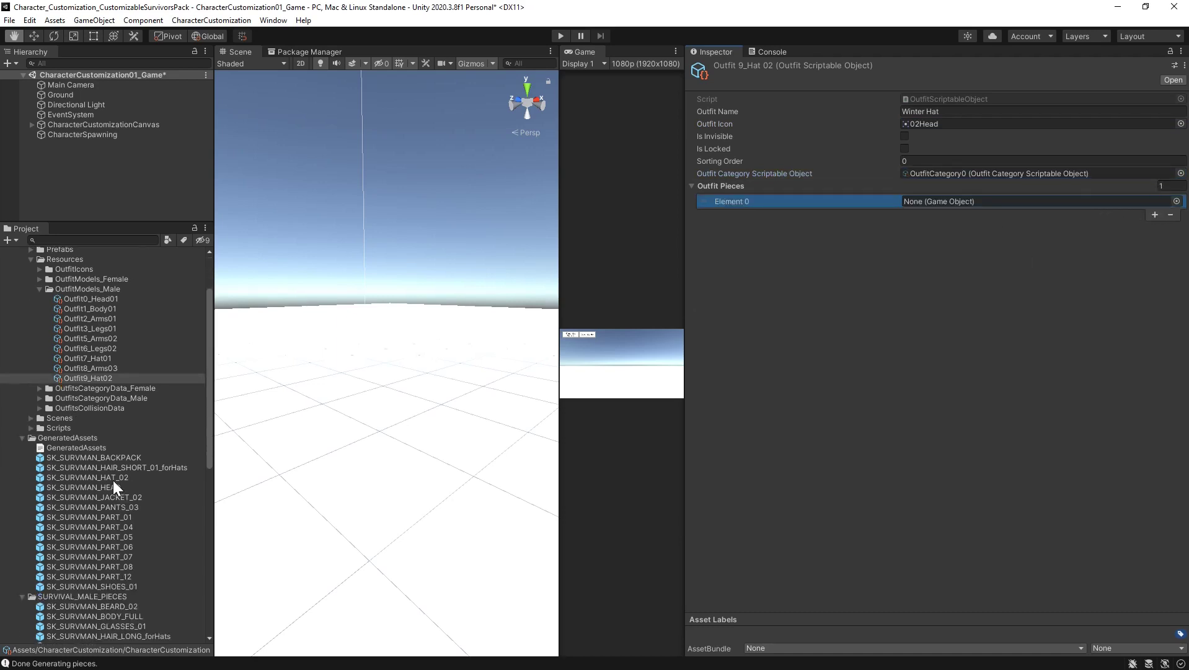
{"action": "left_click_drag", "start_coordinate": [112, 480], "coordinate": [956, 197]}
Step: Create another OutfitScriptableObject in the OutfitModels_Male folder and name it Outfit10_Sunglasses
{"action": "right_click", "coordinate": [88, 291]}
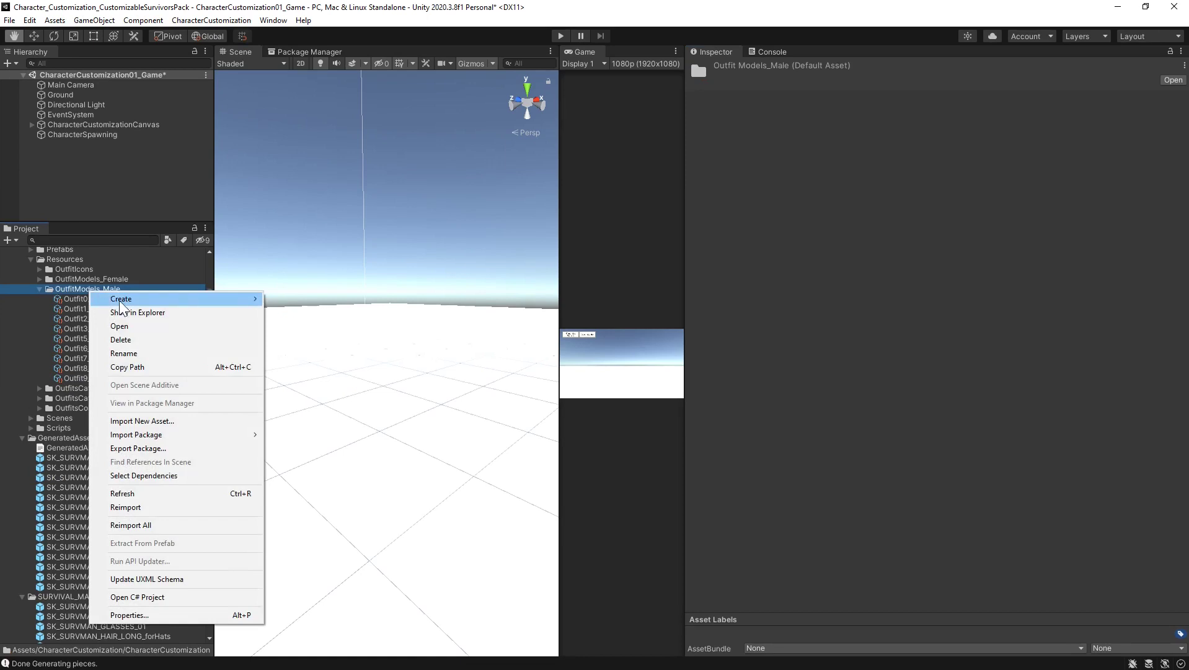
{"action": "mouse_move", "coordinate": [126, 300]}
{"action": "mouse_move", "coordinate": [330, 151]}
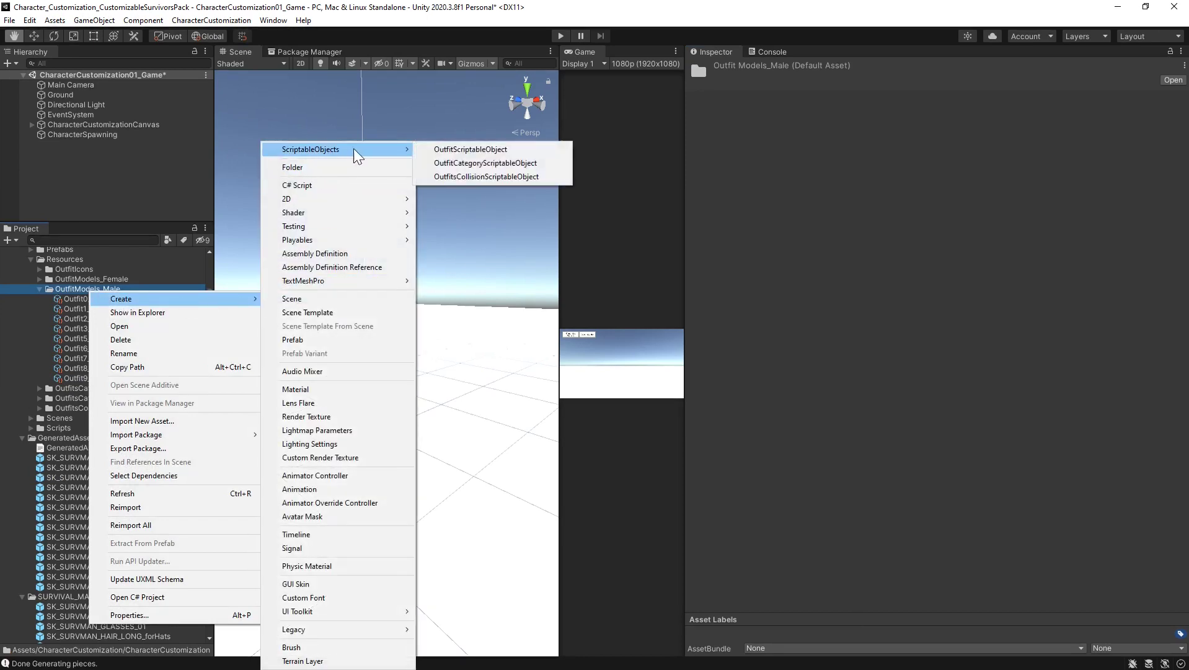
{"action": "left_click", "coordinate": [454, 149]}
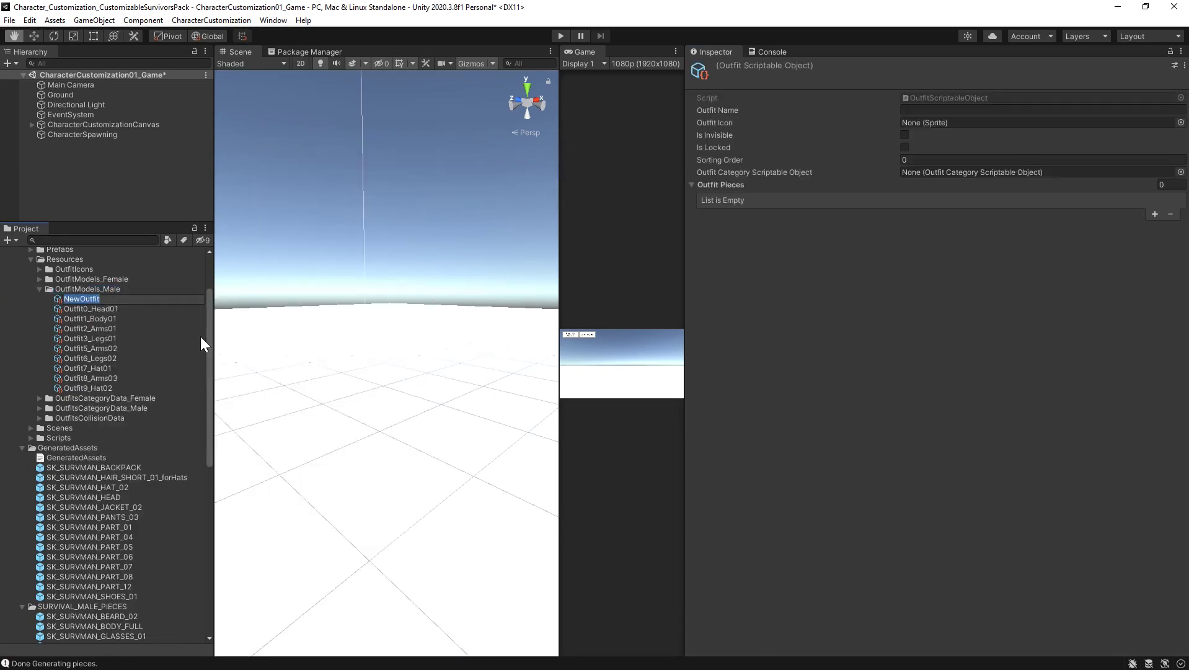
{"action": "type", "text": "Outfit10_SW"}
{"action": "key", "text": "BackSpace"}
{"action": "type", "text": "unglasses"}
{"action": "key", "text": "Return"}
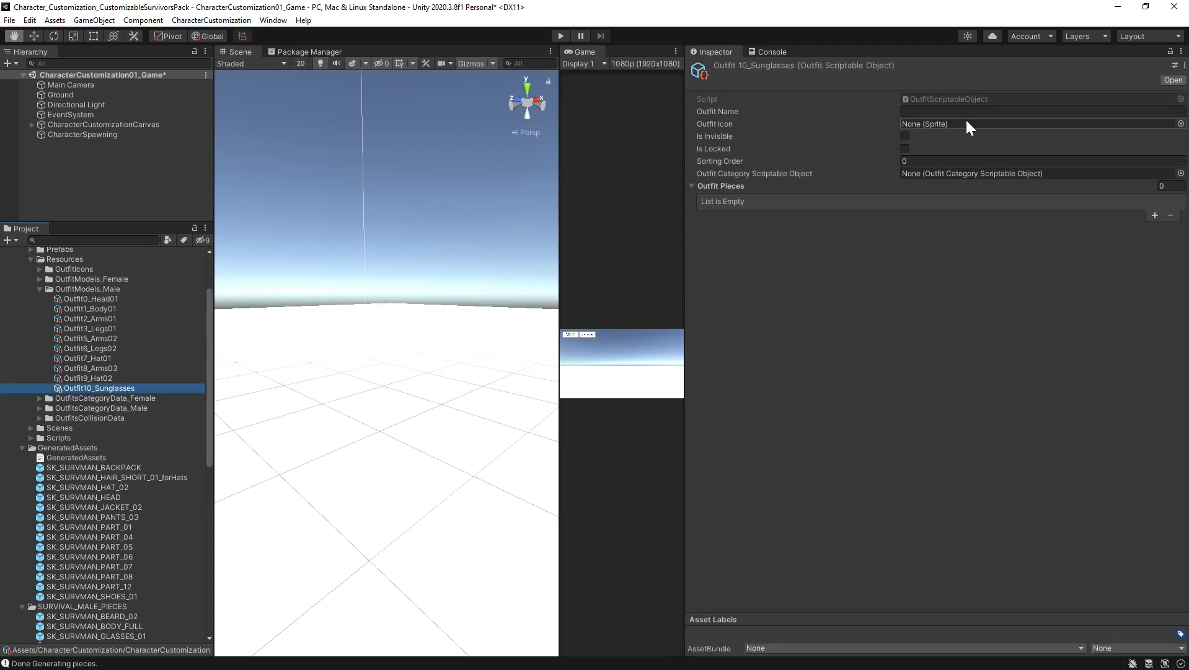
Step: Set the Outfit10_Sunglasses outfit name to Sunglasses and its outfit icon to the 01Head sprite
{"action": "left_click", "coordinate": [965, 111]}
{"action": "type", "text": "Sunglasses"}
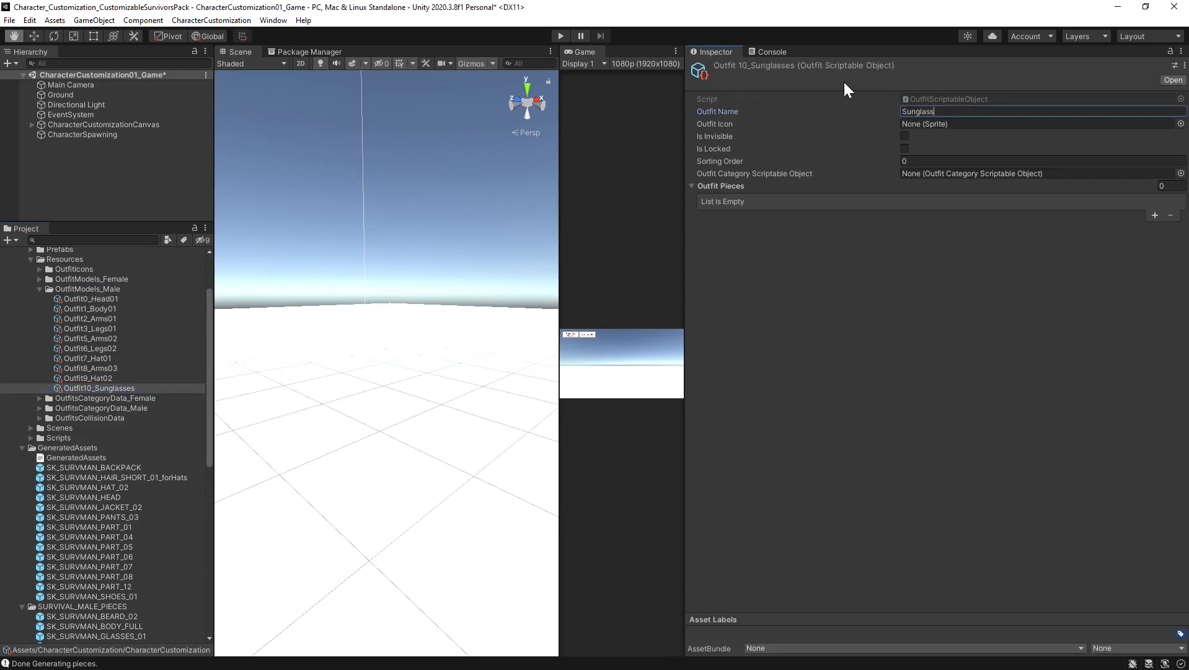
{"action": "left_click", "coordinate": [1182, 124]}
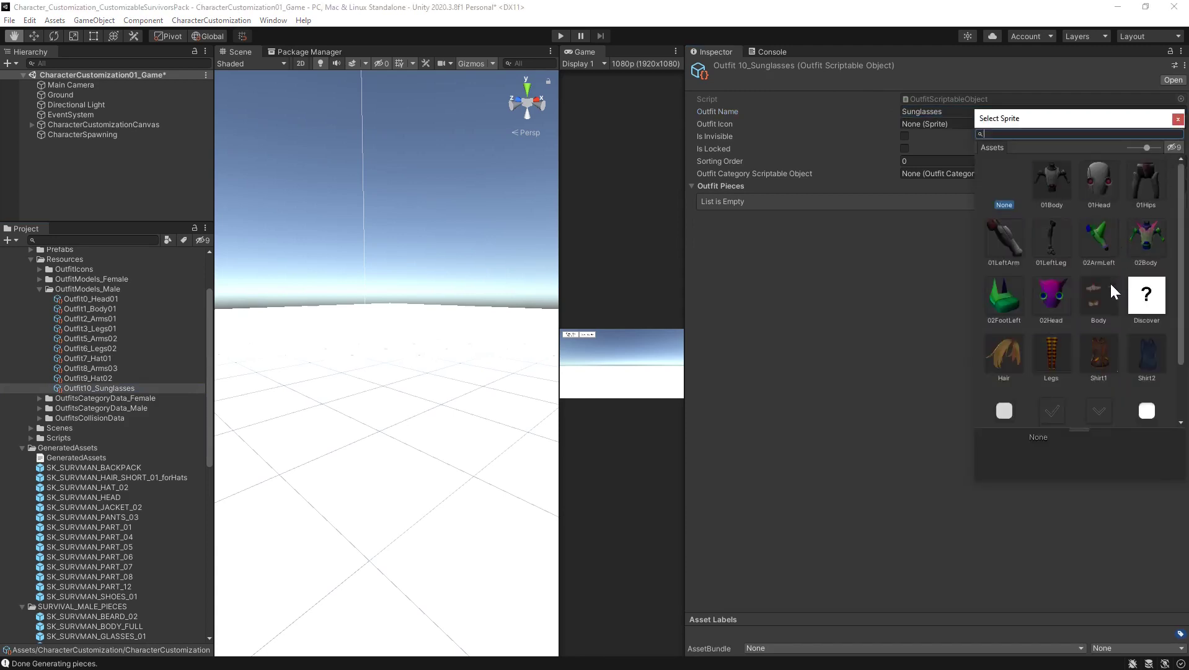
{"action": "left_click", "coordinate": [1058, 291]}
{"action": "left_click", "coordinate": [1110, 178]}
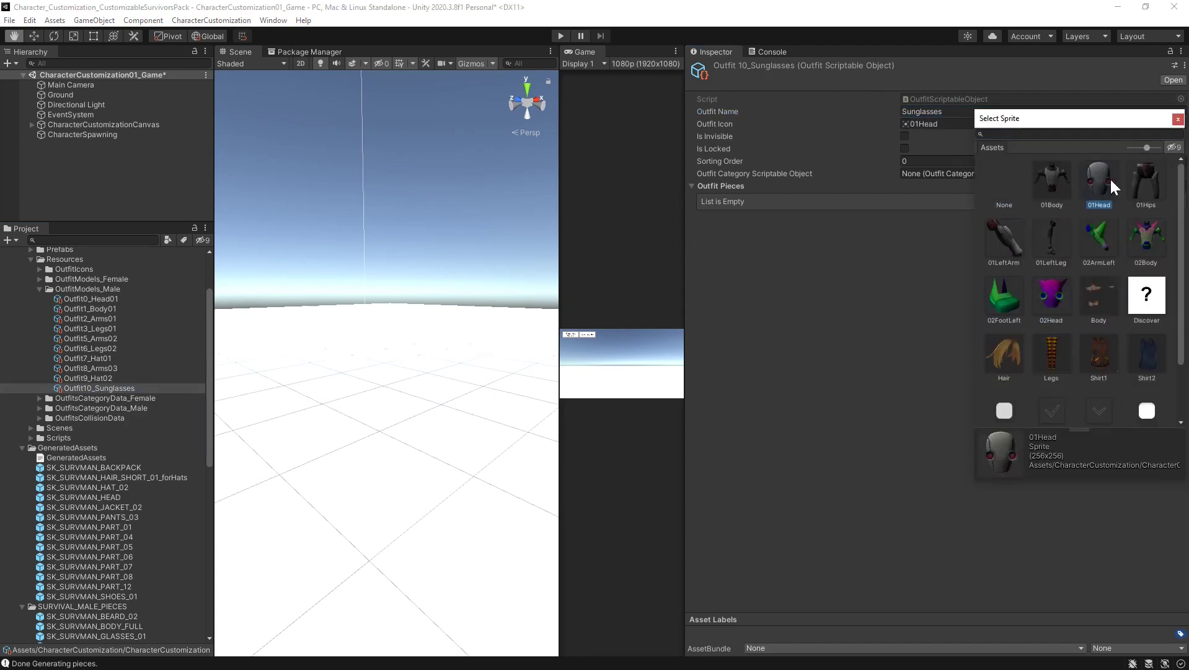
{"action": "left_click", "coordinate": [1178, 119]}
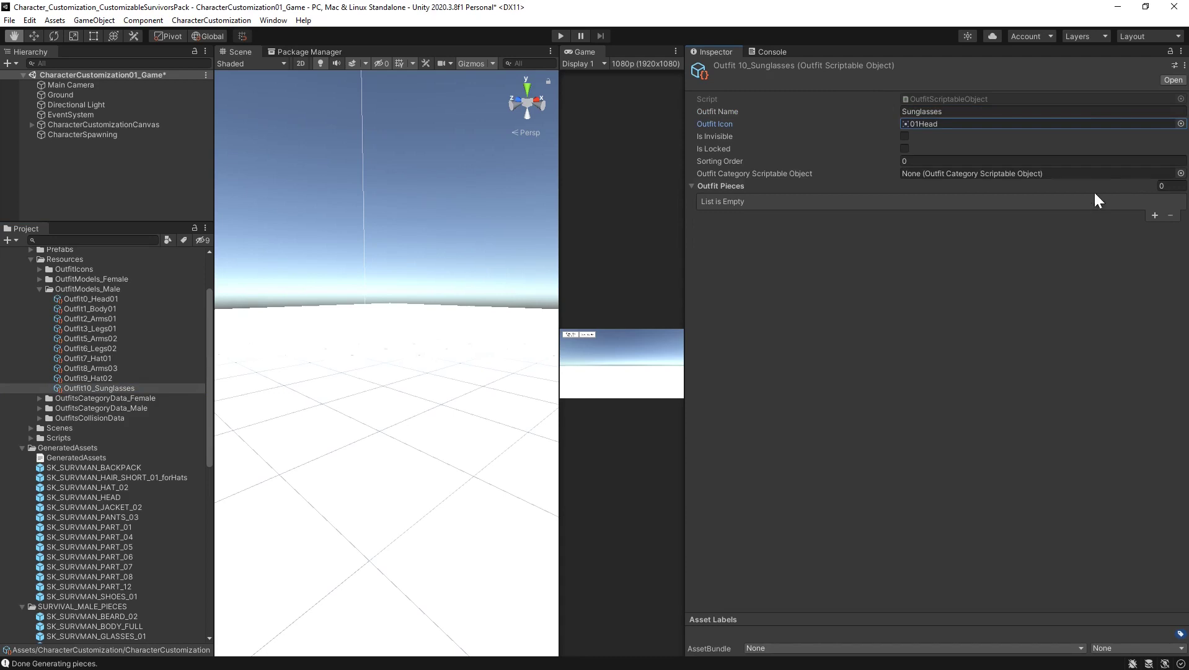
Step: Assign OutfitCategory0 to Outfit10_Sunglasses and add SK_SURVMAN_GLASSES_01 from SURVIVAL_MALE_PIECES as its outfit piece
{"action": "left_click", "coordinate": [1181, 173]}
{"action": "left_click", "coordinate": [1021, 214]}
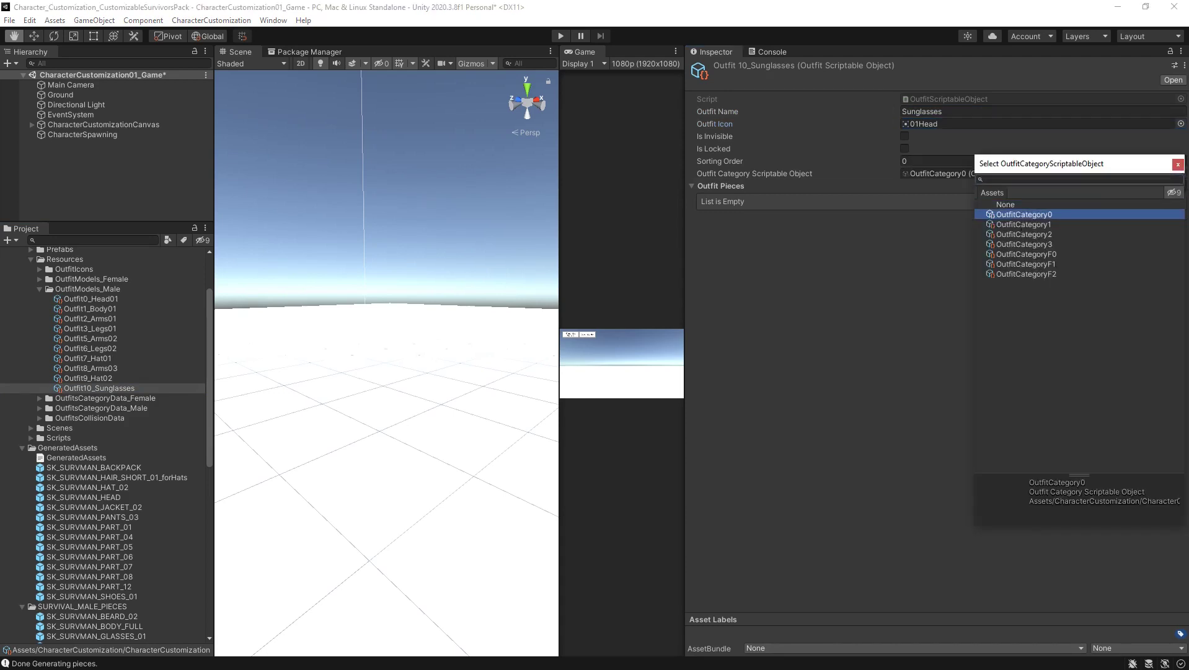
{"action": "left_click", "coordinate": [1178, 164]}
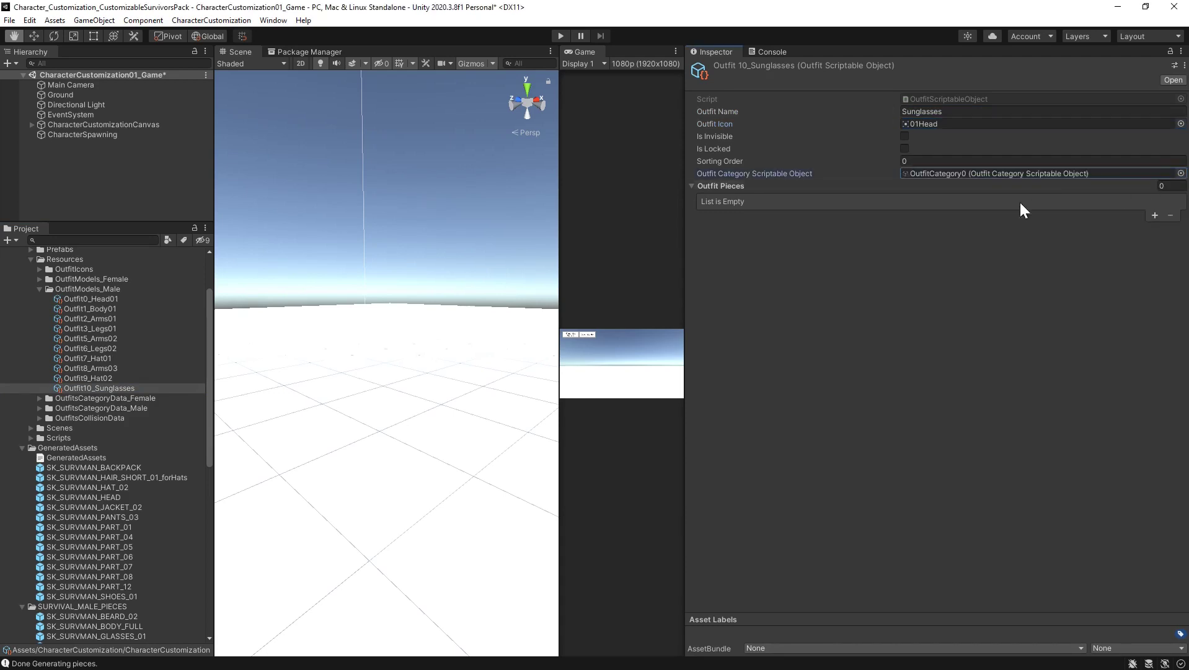
{"action": "left_click", "coordinate": [1155, 215]}
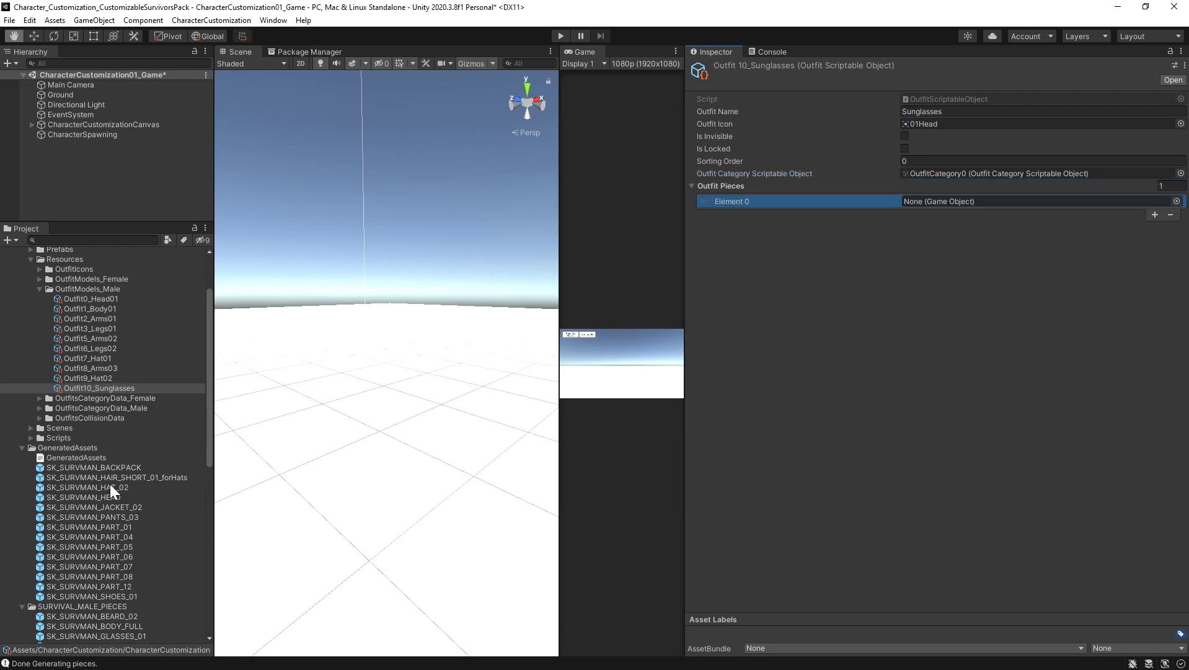
{"action": "scroll", "coordinate": [109, 485], "scroll_direction": "down", "scroll_amount": 3}
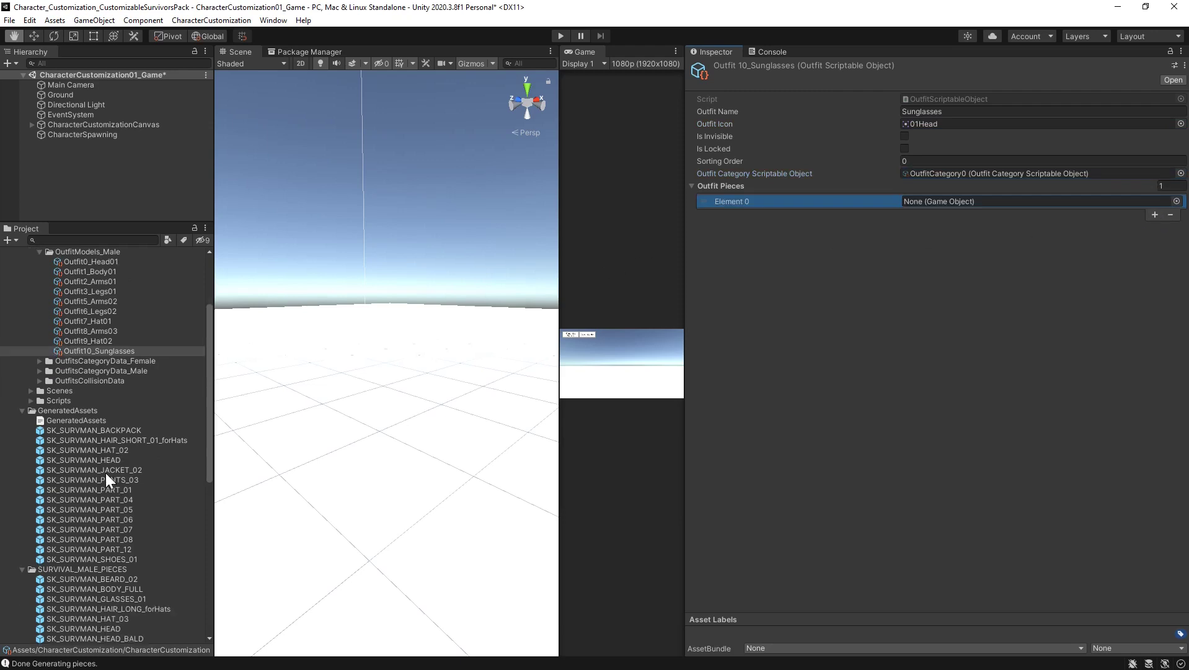
{"action": "scroll", "coordinate": [86, 483], "scroll_direction": "down", "scroll_amount": 10}
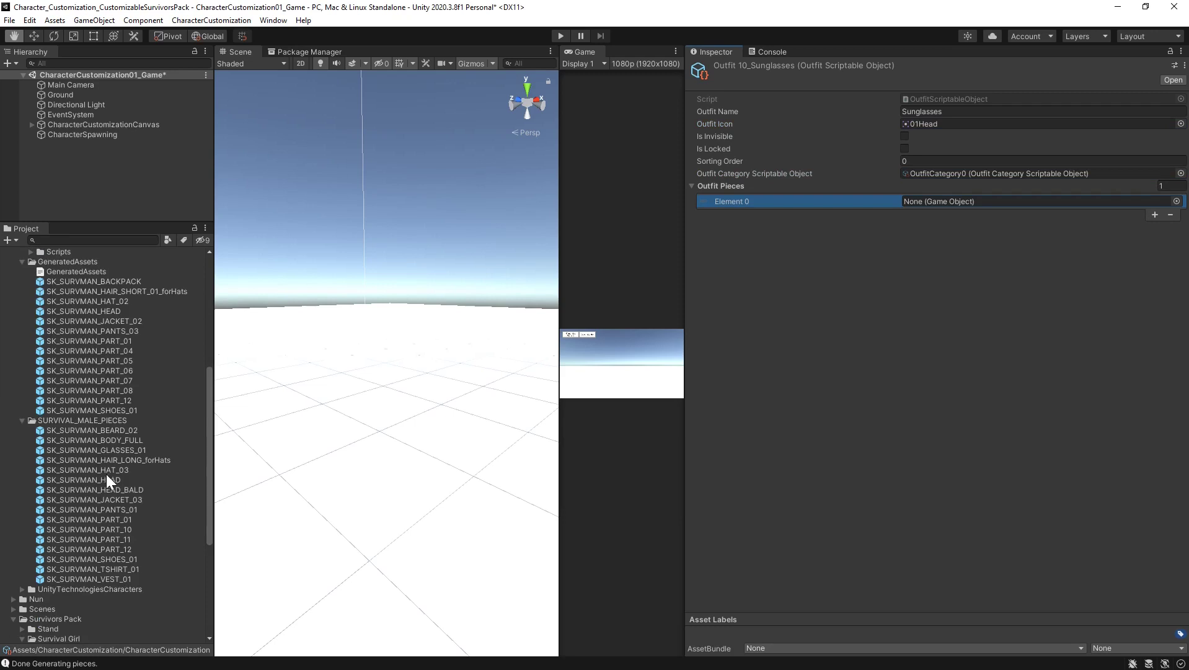
{"action": "left_click_drag", "start_coordinate": [115, 447], "coordinate": [930, 203]}
Step: Preview the SK_SURVMAN_GLASSES_01 prefab from another angle and clear the selection
{"action": "left_click", "coordinate": [128, 449]}
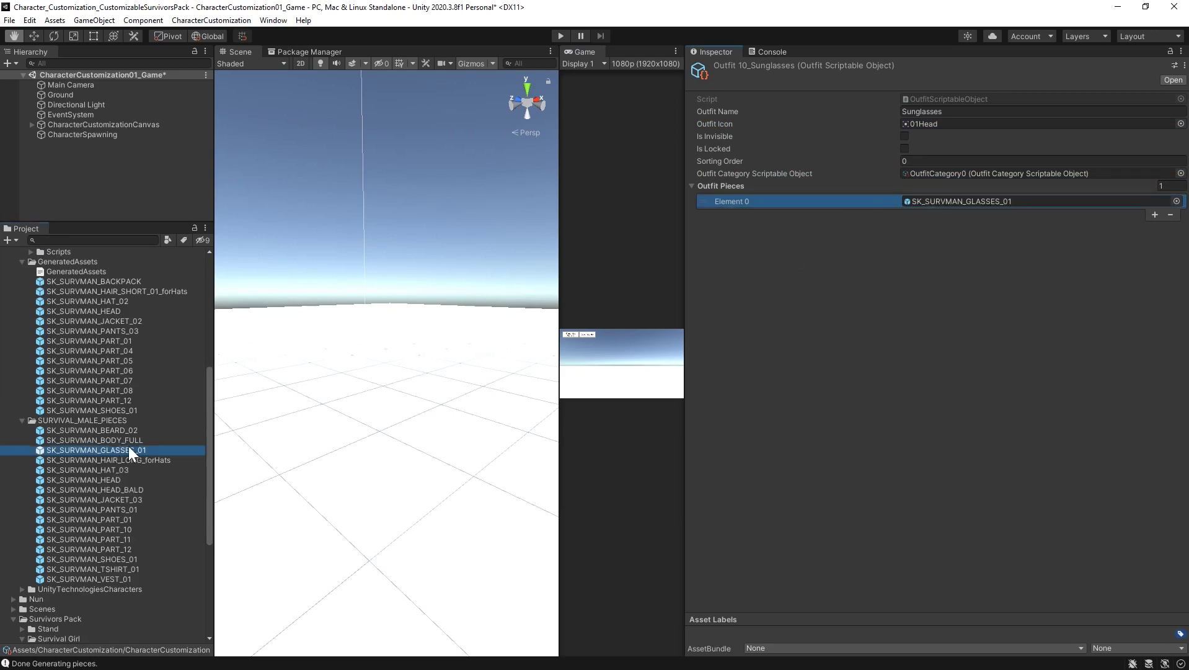
{"action": "left_click_drag", "start_coordinate": [981, 471], "coordinate": [863, 408]}
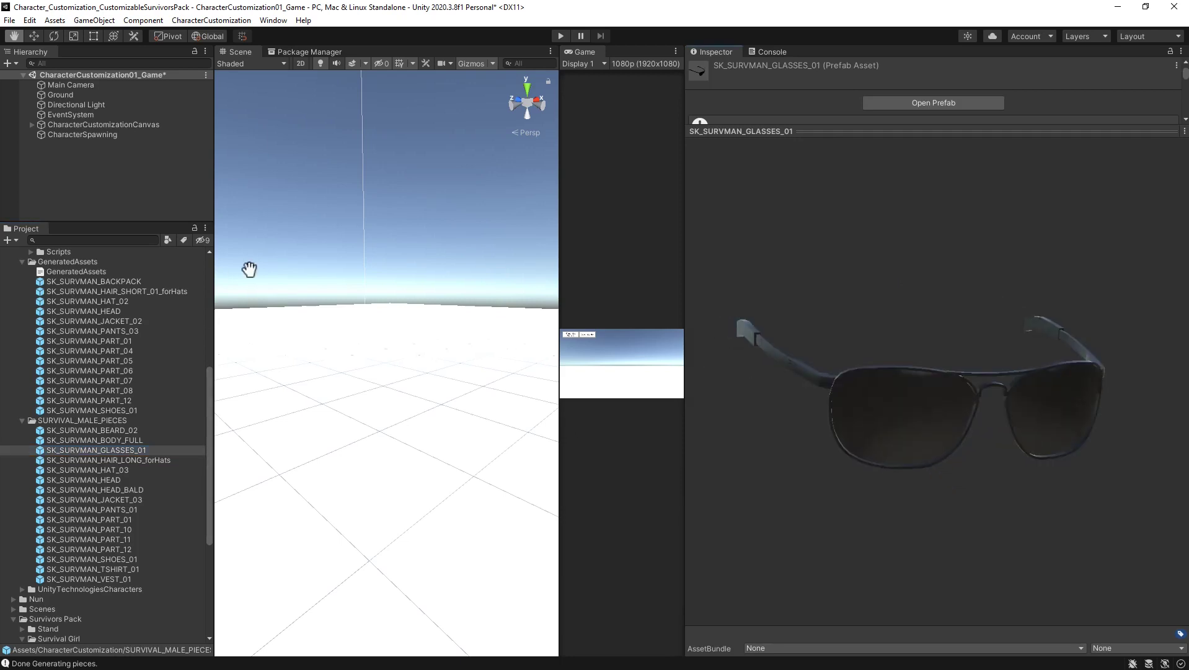
{"action": "left_click", "coordinate": [145, 173]}
Step: Reload the CharacterCustomization01_Game scene without saving its changes and widen the Game view
{"action": "scroll", "coordinate": [143, 333], "scroll_direction": "up", "scroll_amount": 10}
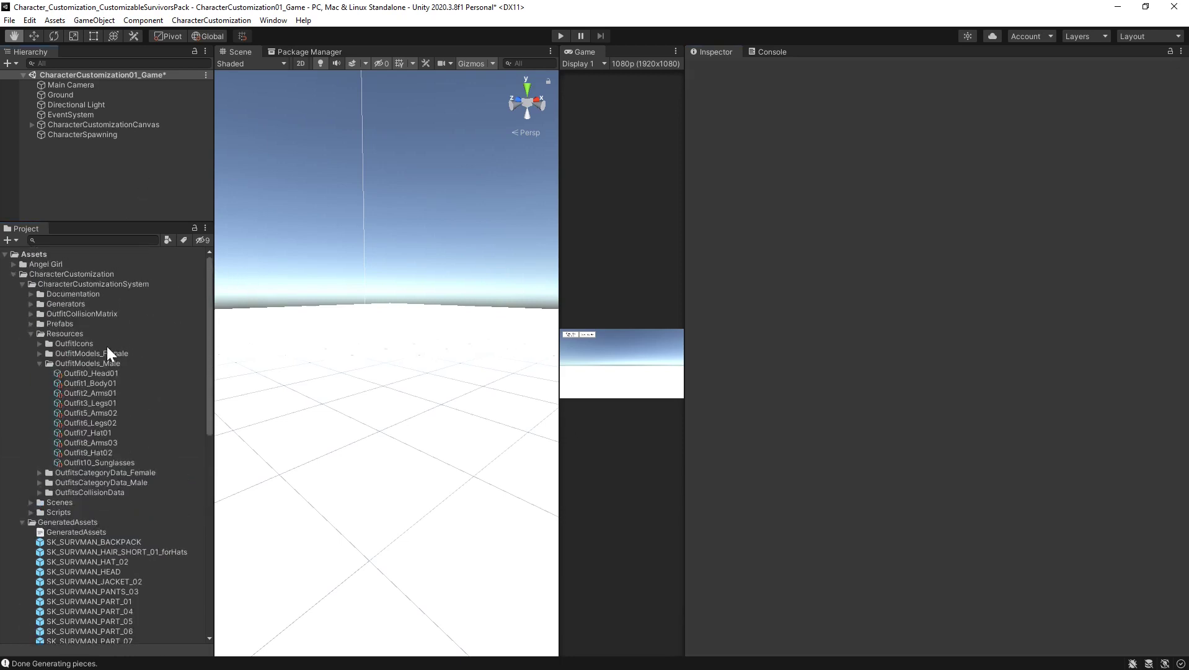
{"action": "left_click", "coordinate": [31, 503]}
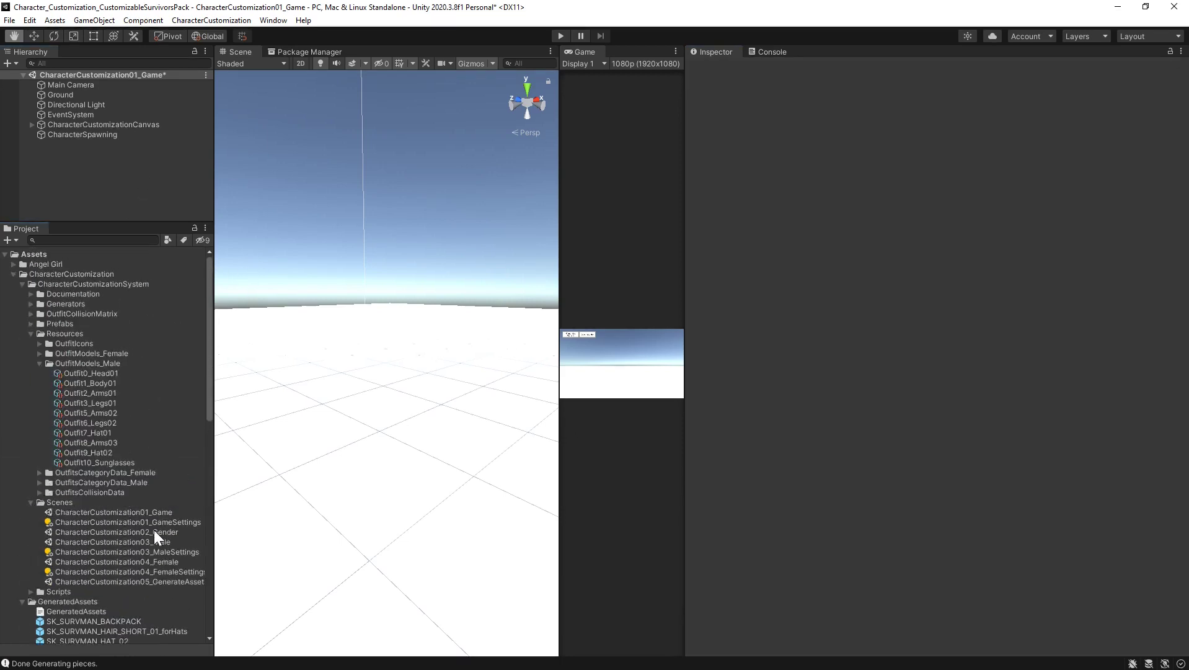
{"action": "double_click", "coordinate": [160, 513]}
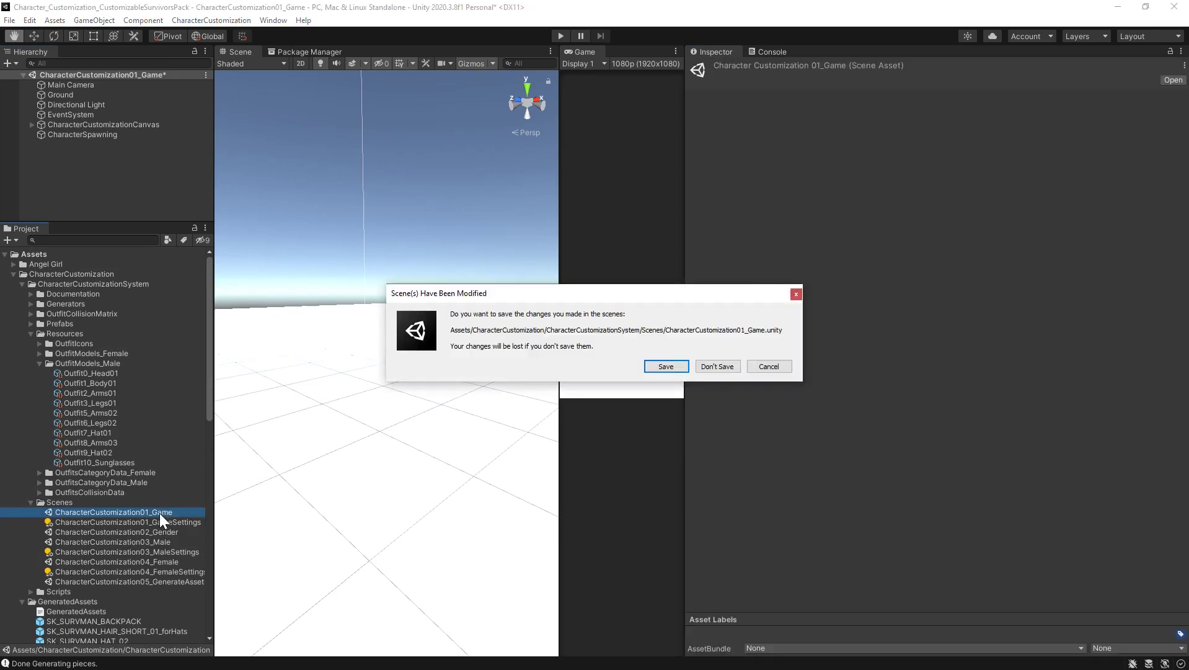
{"action": "left_click", "coordinate": [719, 367]}
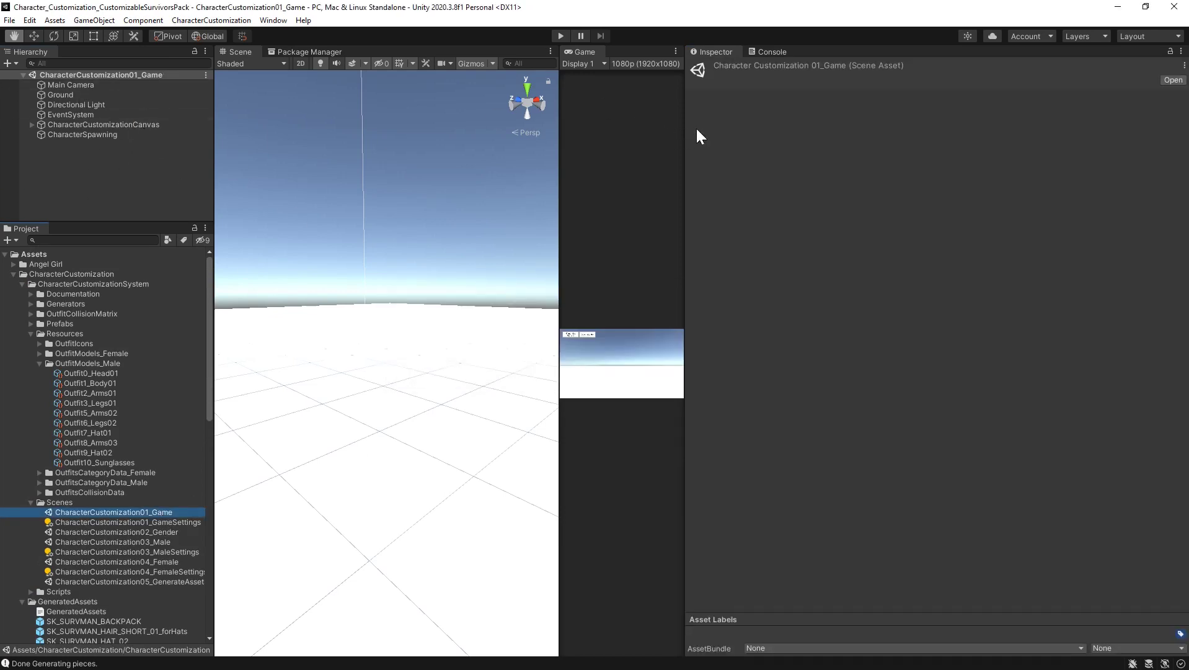
{"action": "left_click_drag", "start_coordinate": [685, 139], "coordinate": [862, 140]}
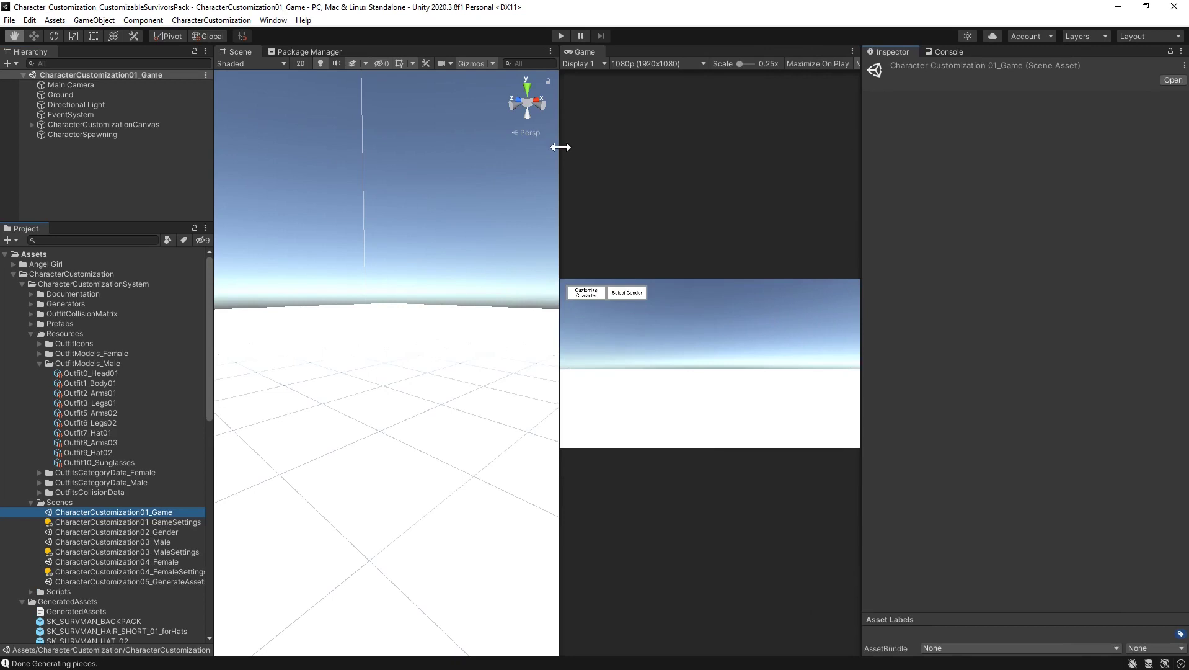
{"action": "left_click_drag", "start_coordinate": [558, 145], "coordinate": [441, 171]}
Step: Toggle the collision between Survival M Shirt and Jacket in the CharacterMatrix, and close the matrix
{"action": "left_click", "coordinate": [227, 19]}
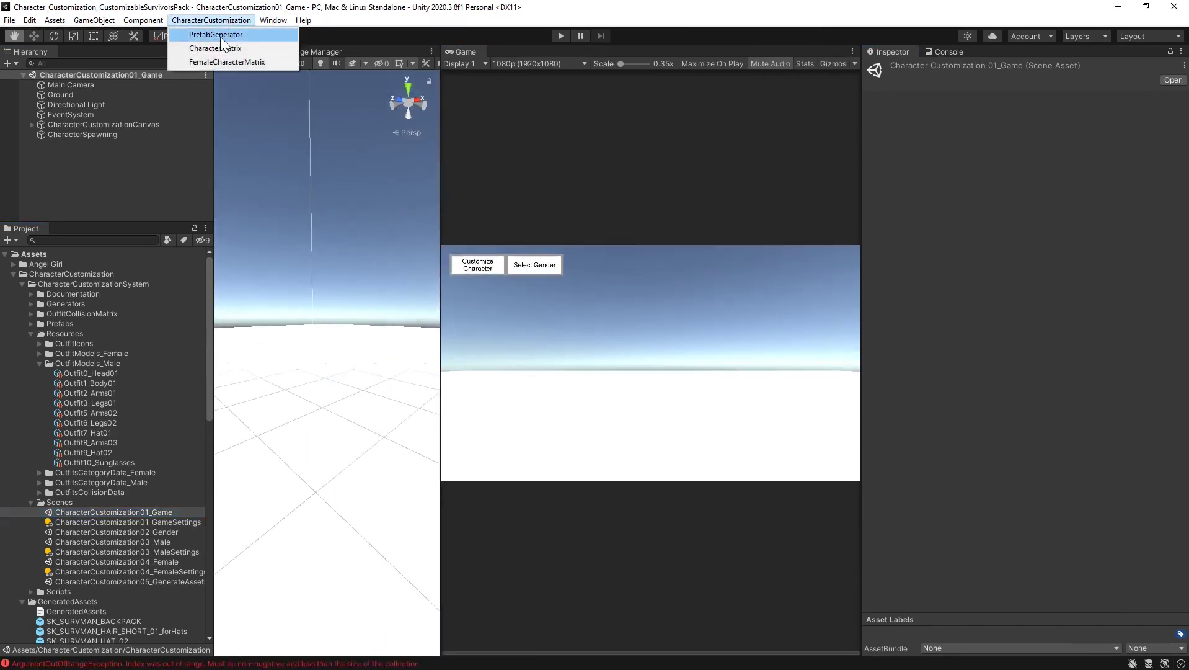
{"action": "left_click", "coordinate": [216, 48]}
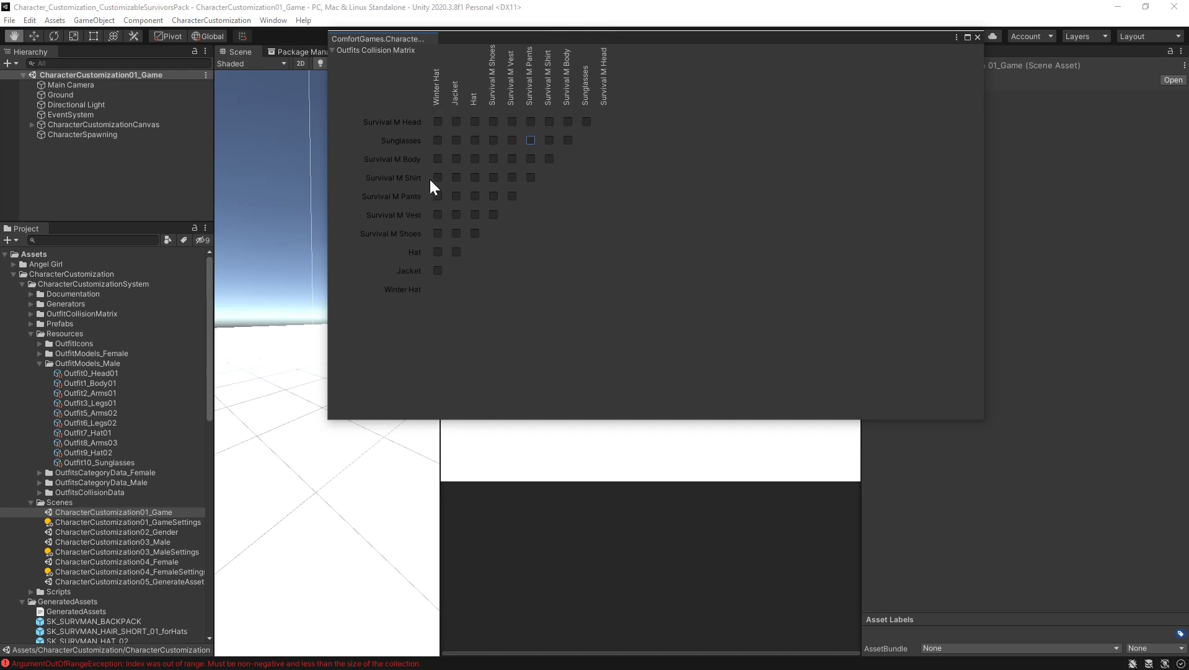
{"action": "left_click", "coordinate": [459, 176]}
{"action": "left_click", "coordinate": [978, 37]}
Step: Run the CharacterCustomization01_Game scene in Play mode and open the character customization screen
{"action": "left_click", "coordinate": [148, 197]}
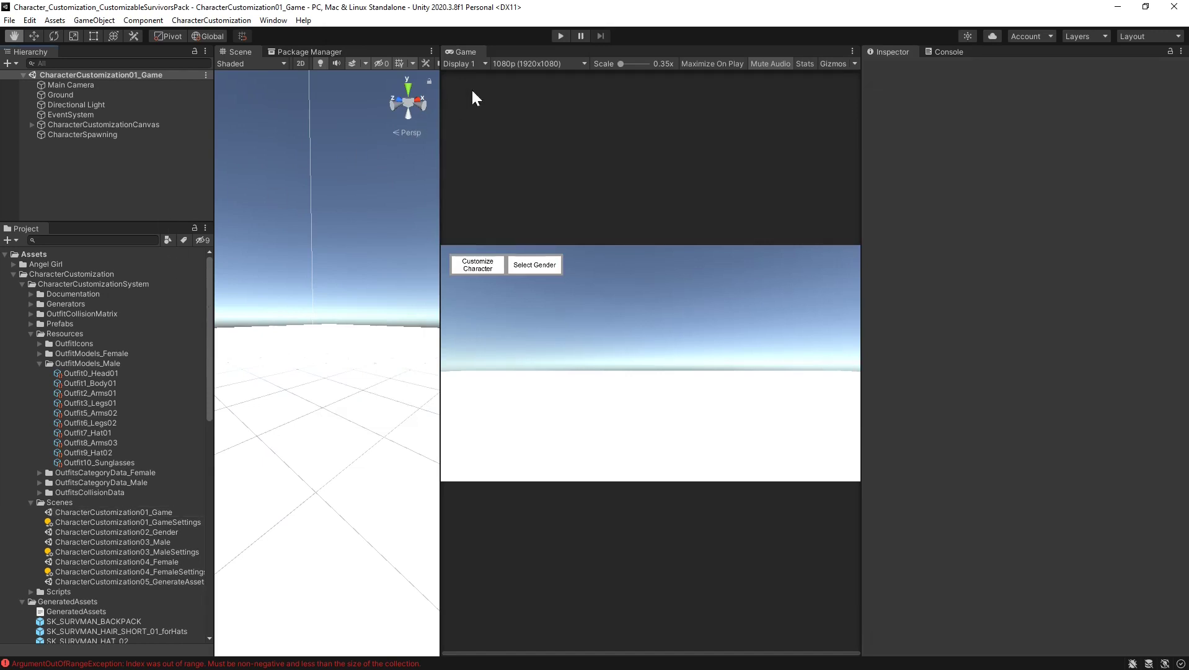
{"action": "left_click", "coordinate": [561, 36]}
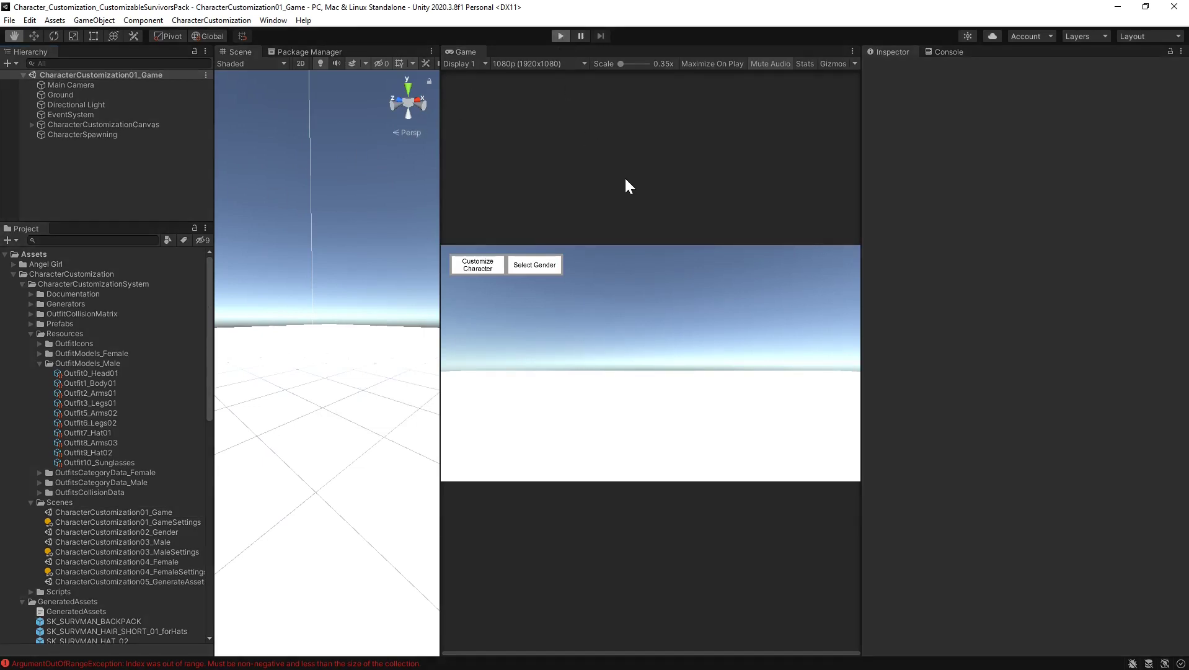
{"action": "left_click", "coordinate": [477, 265]}
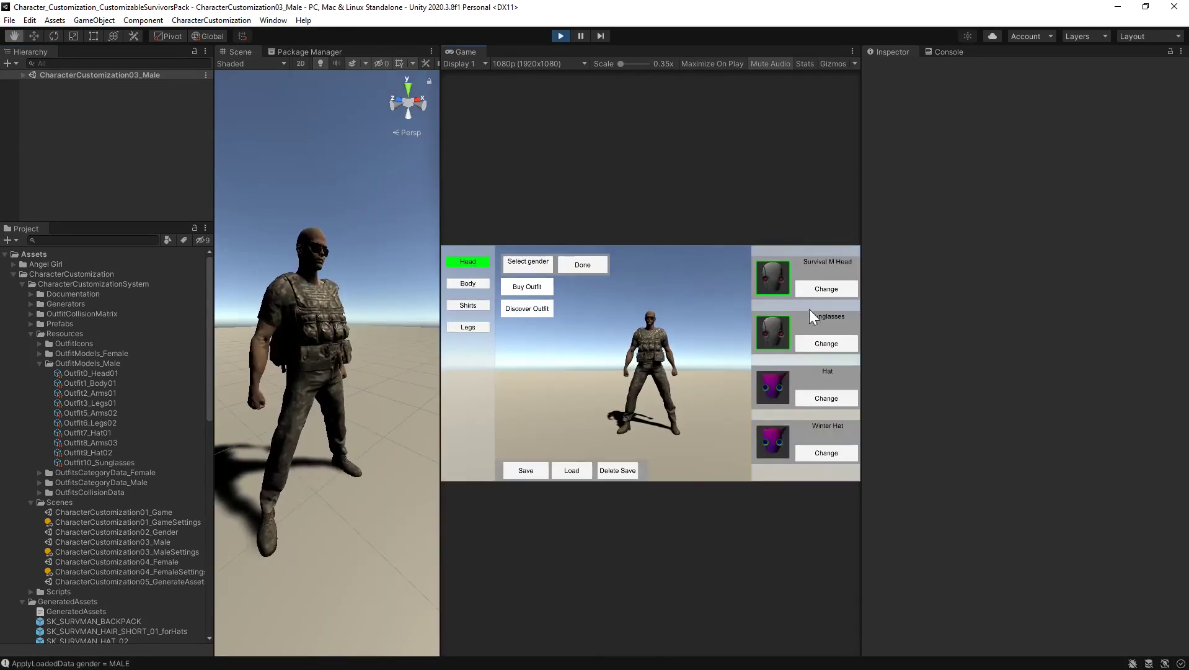
Step: Test switching the Survival M Head and the Hat off and on for the male character
{"action": "left_click", "coordinate": [830, 289]}
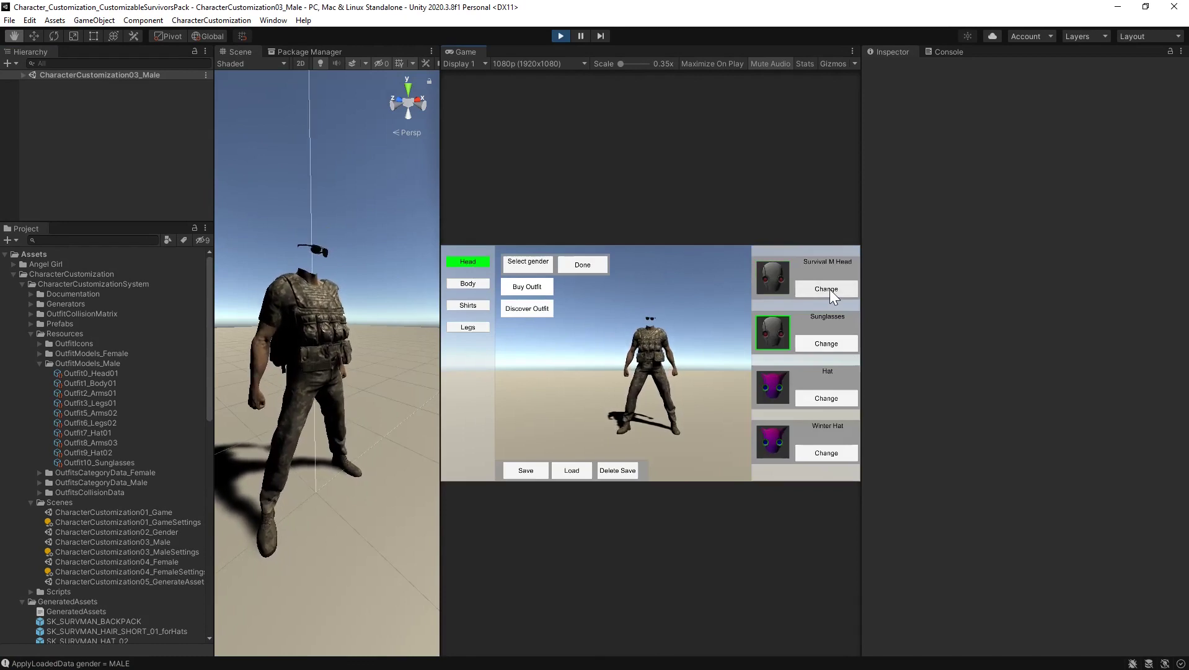
{"action": "left_click", "coordinate": [830, 289]}
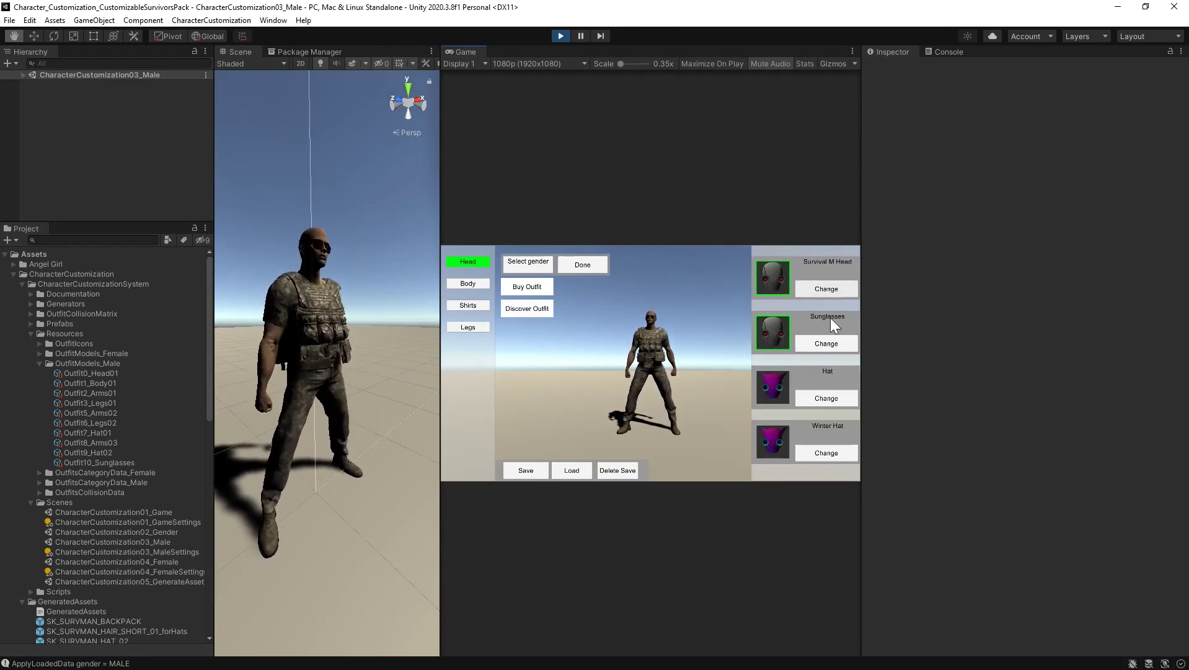
{"action": "left_click", "coordinate": [830, 398]}
{"action": "left_click", "coordinate": [831, 399]}
Step: Equip the Winter Hat, save the character's outfit and return to the game scene
{"action": "left_click", "coordinate": [835, 453]}
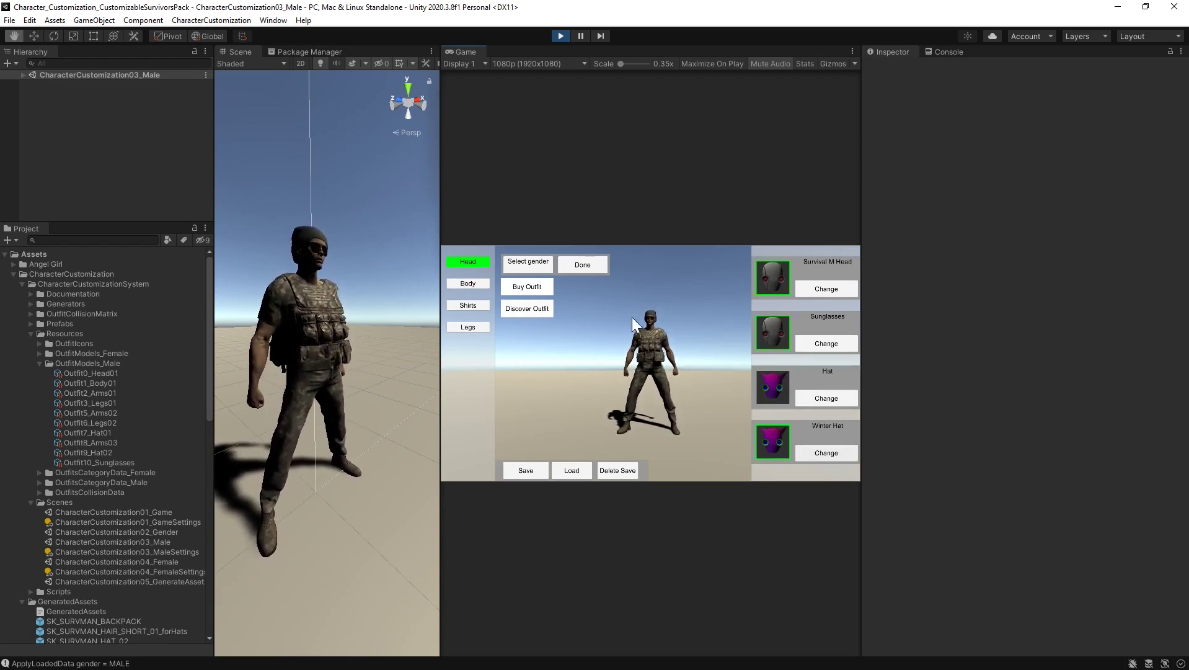
{"action": "left_click", "coordinate": [530, 469]}
{"action": "left_click", "coordinate": [583, 264]}
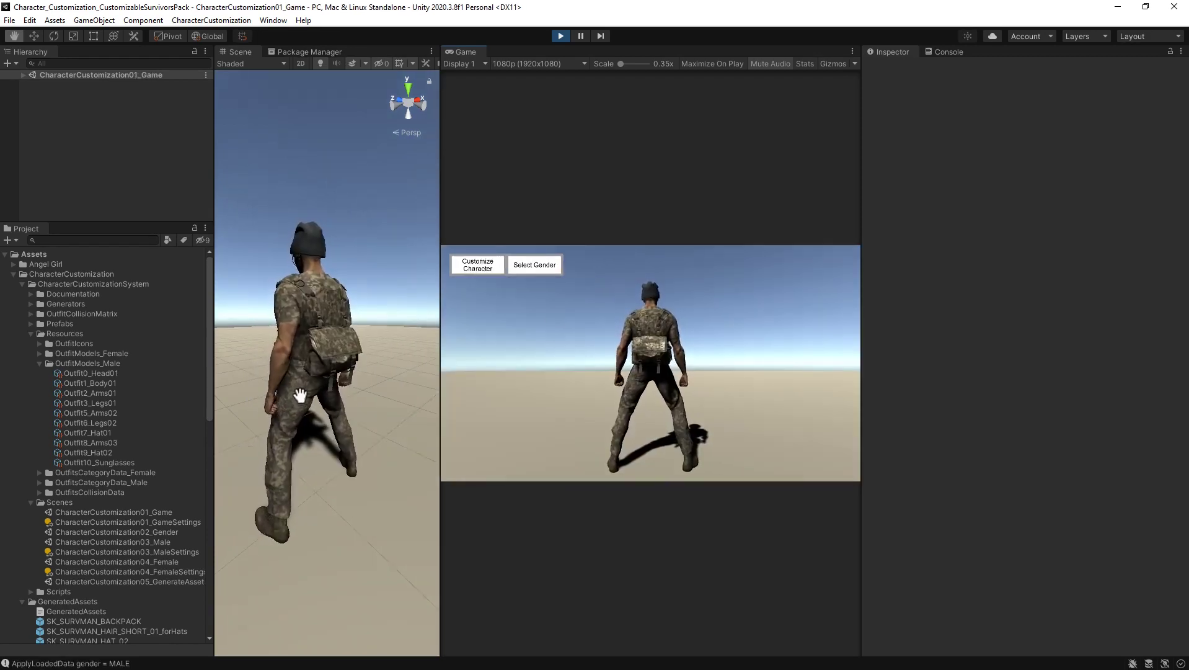
Step: Inspect the spawned character's outfit from the front in the Scene view, widening that view
{"action": "left_click_drag", "start_coordinate": [329, 356], "coordinate": [359, 346], "text": "alt"}
{"action": "scroll", "coordinate": [369, 414], "scroll_direction": "up", "scroll_amount": 4}
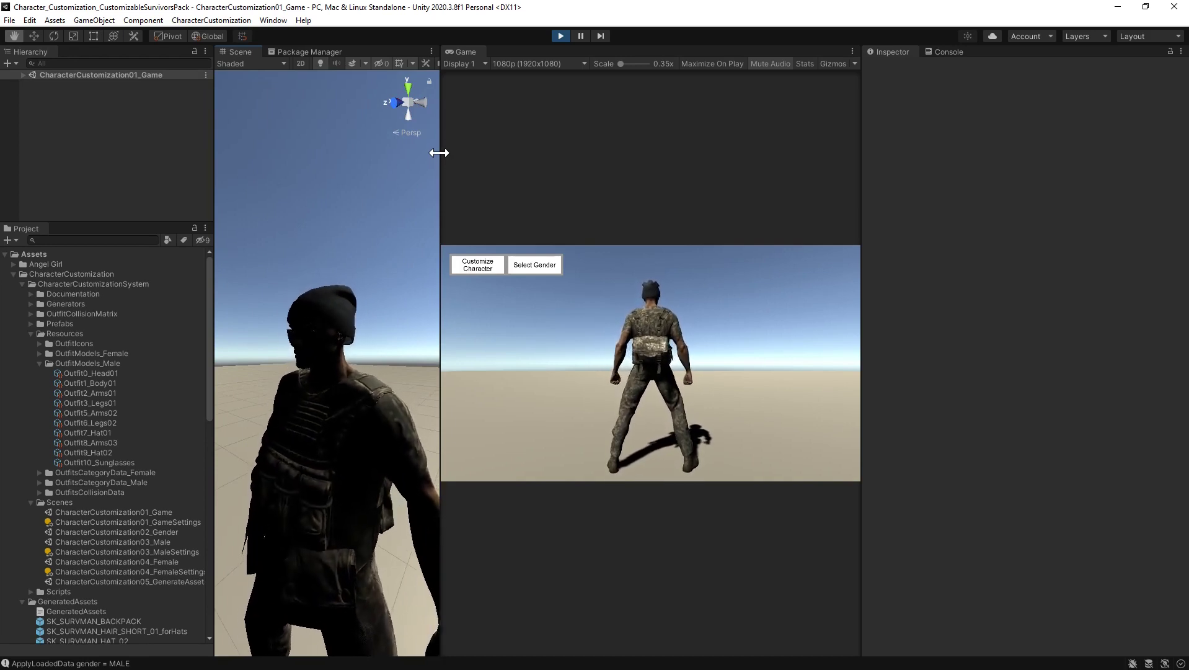
{"action": "left_click_drag", "start_coordinate": [439, 152], "coordinate": [548, 205]}
{"action": "scroll", "coordinate": [406, 425], "scroll_direction": "down", "scroll_amount": 5}
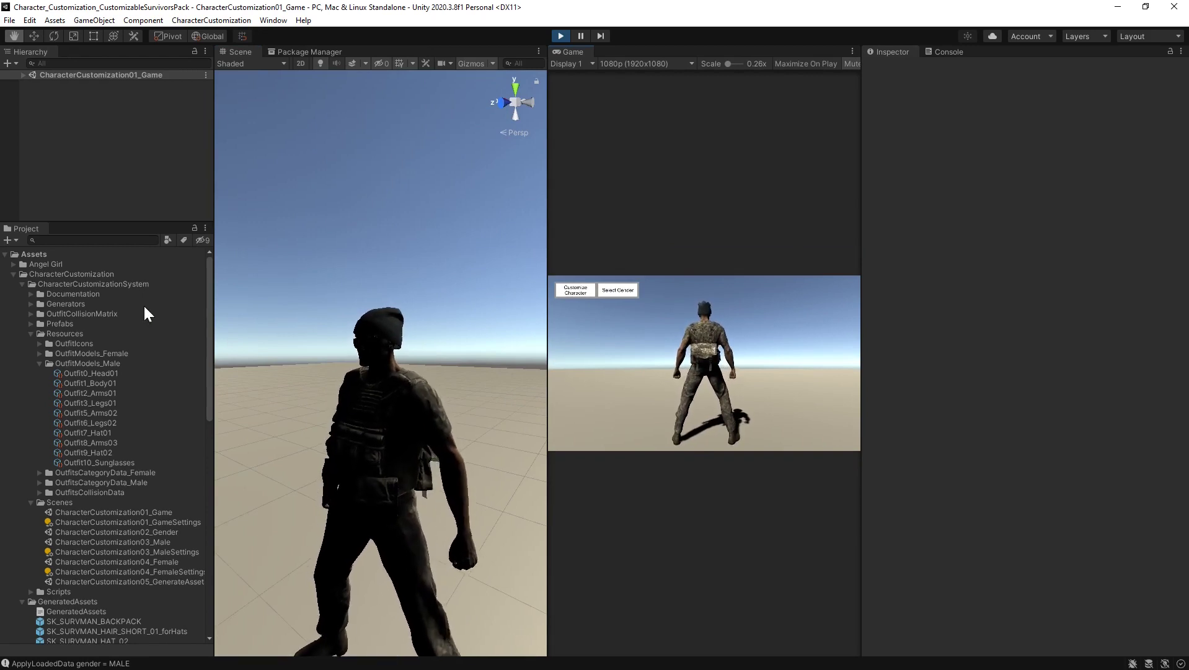
Step: Expand the running scene's objects and collapse the Resources, Scenes, GeneratedAssets and SURVIVAL_MALE_PIECES folders in the project
{"action": "left_click", "coordinate": [22, 75]}
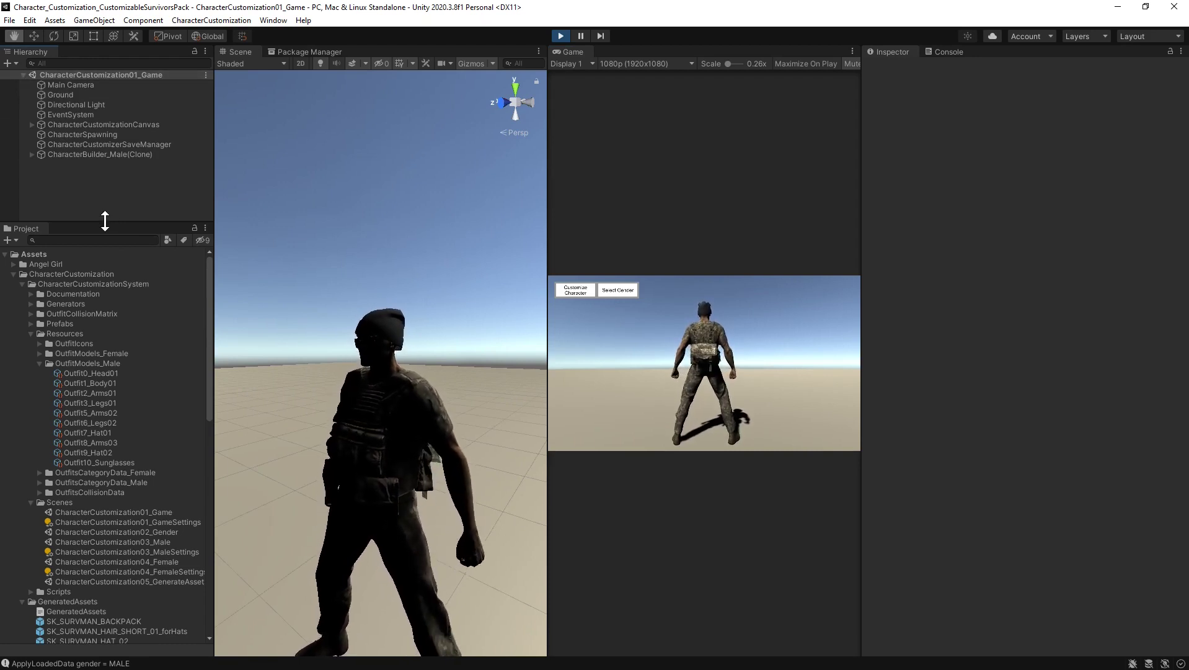
{"action": "left_click_drag", "start_coordinate": [105, 222], "coordinate": [106, 184]}
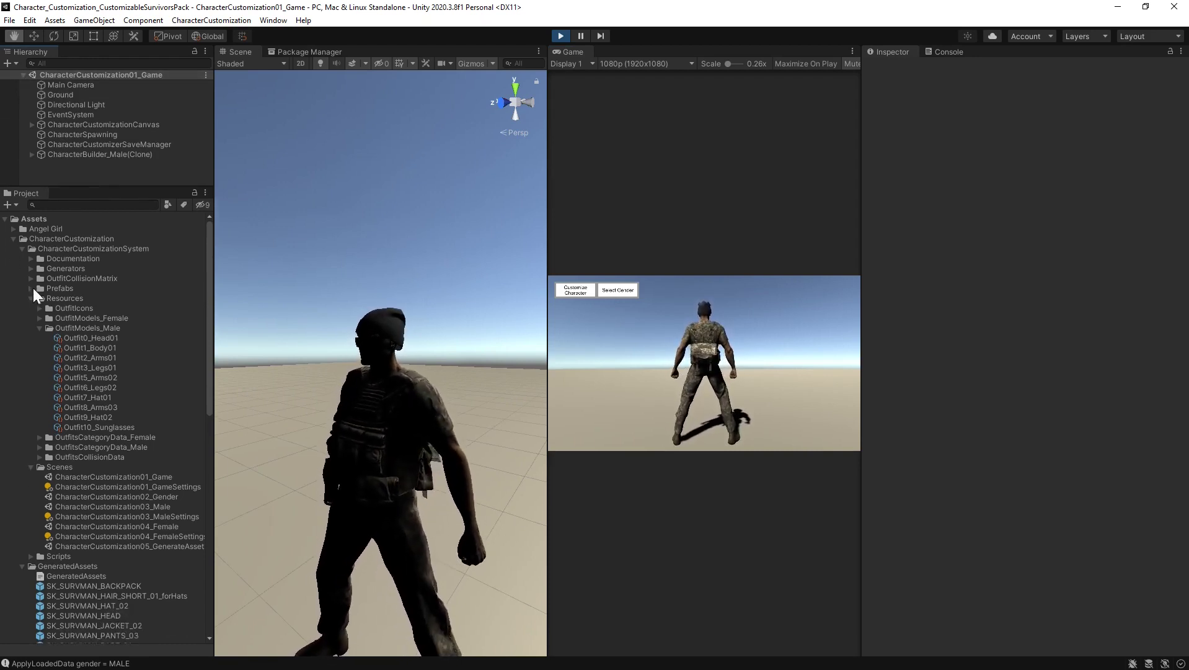
{"action": "left_click", "coordinate": [30, 297]}
{"action": "left_click", "coordinate": [31, 309]}
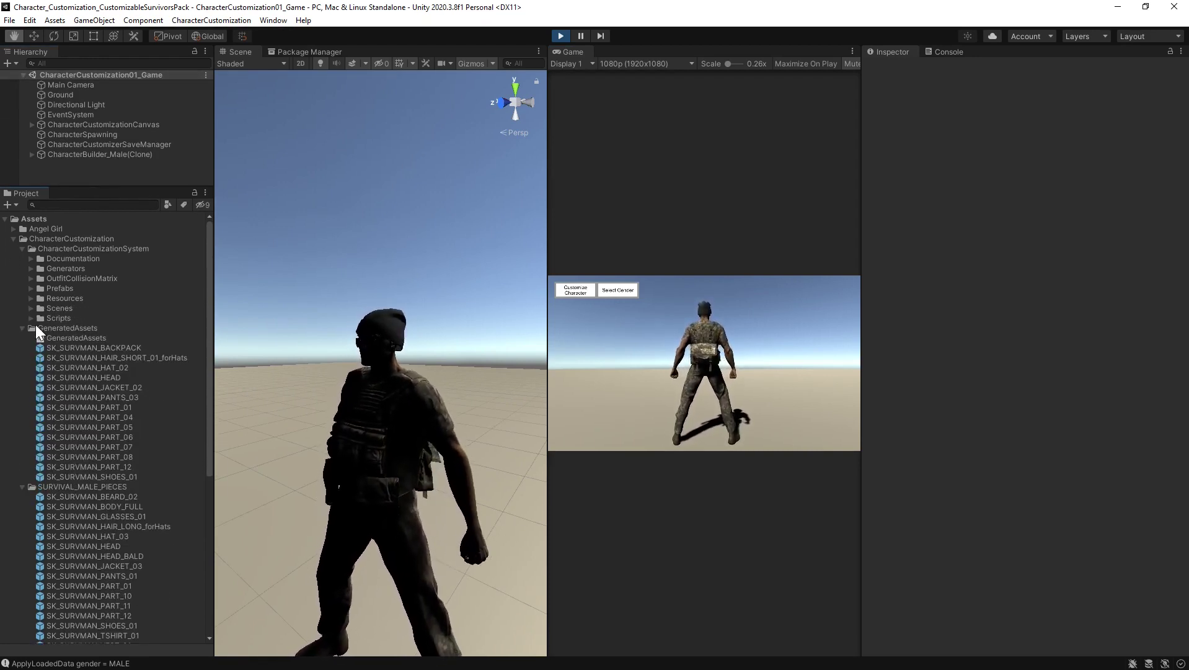
{"action": "left_click", "coordinate": [23, 328]}
{"action": "left_click", "coordinate": [23, 338]}
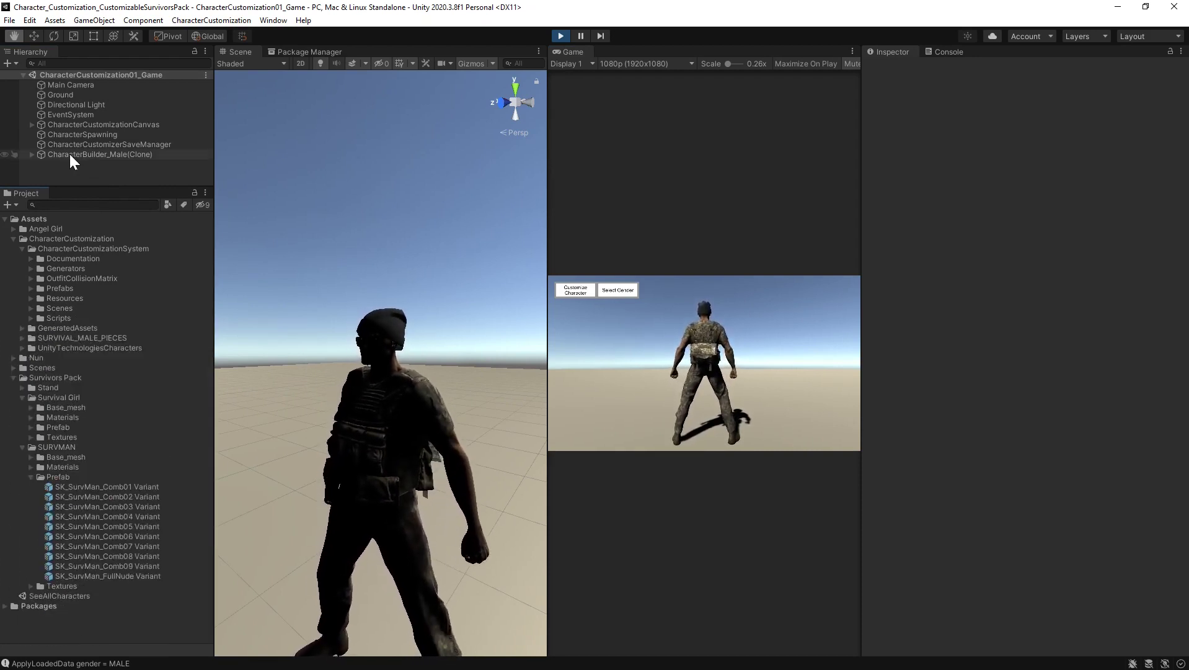
Step: Save CharacterBuilder_Male(Clone) as a prefab in the CharacterCustomization folder, and exit Play mode
{"action": "mouse_move", "coordinate": [68, 154]}
{"action": "left_mouse_down"}
{"action": "mouse_move", "coordinate": [79, 205]}
{"action": "mouse_move", "coordinate": [41, 238]}
{"action": "left_mouse_up"}
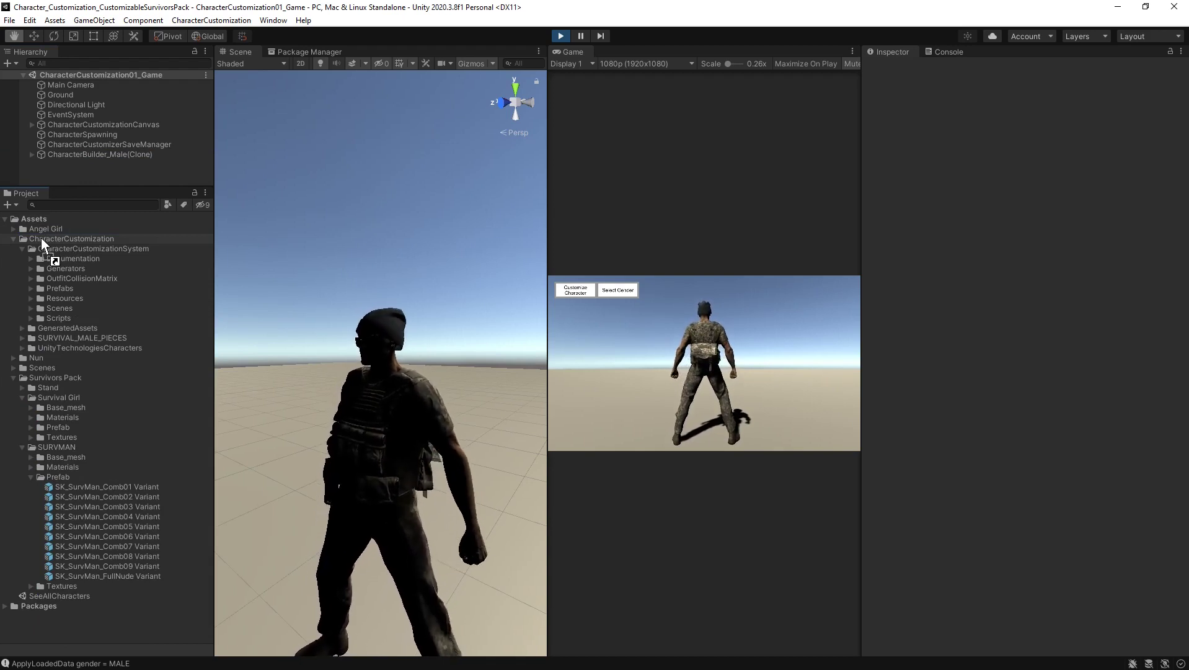
{"action": "left_click_drag", "start_coordinate": [41, 238], "coordinate": [41, 238]}
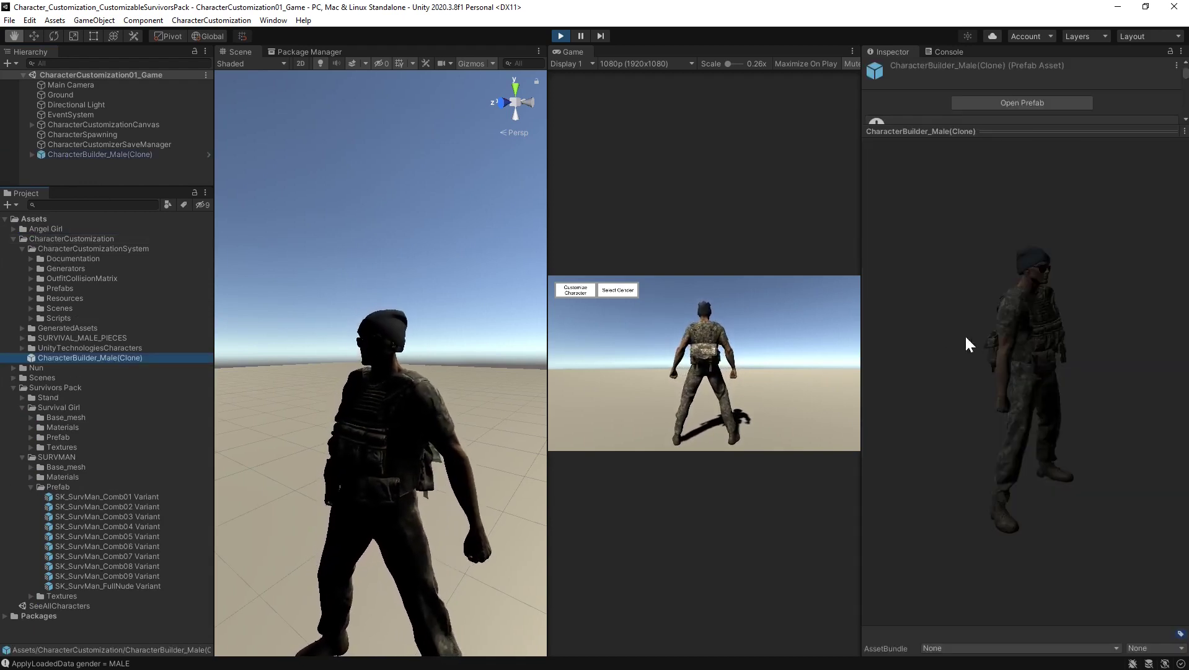
{"action": "left_click_drag", "start_coordinate": [969, 345], "coordinate": [860, 355]}
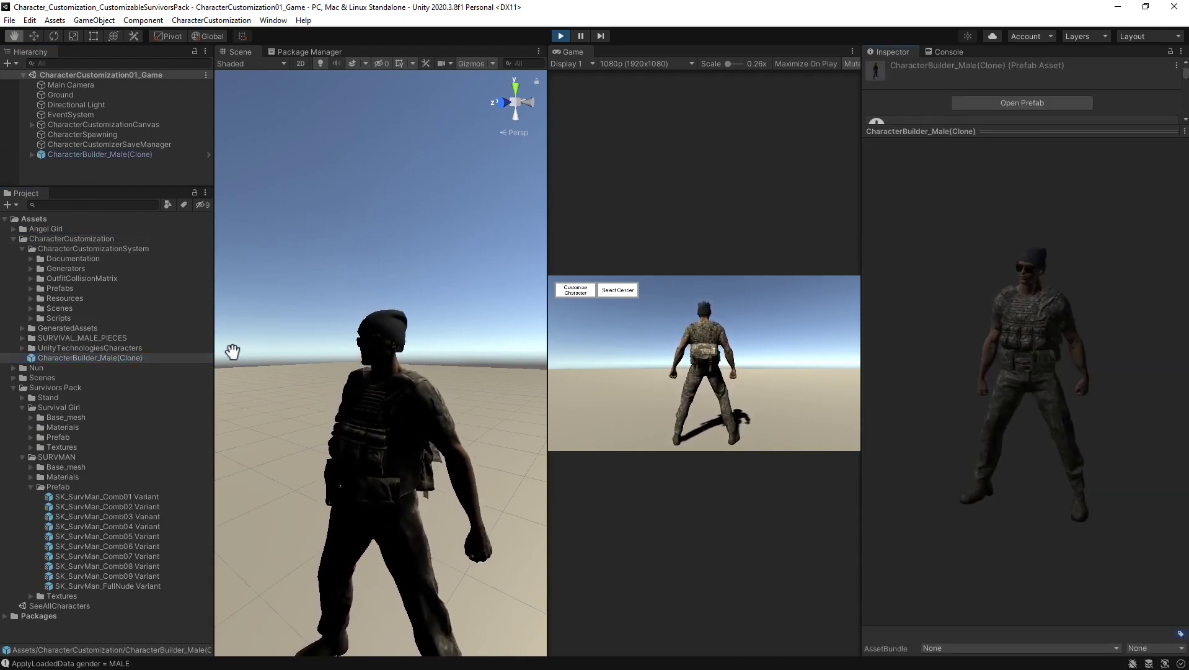
{"action": "left_click", "coordinate": [561, 36]}
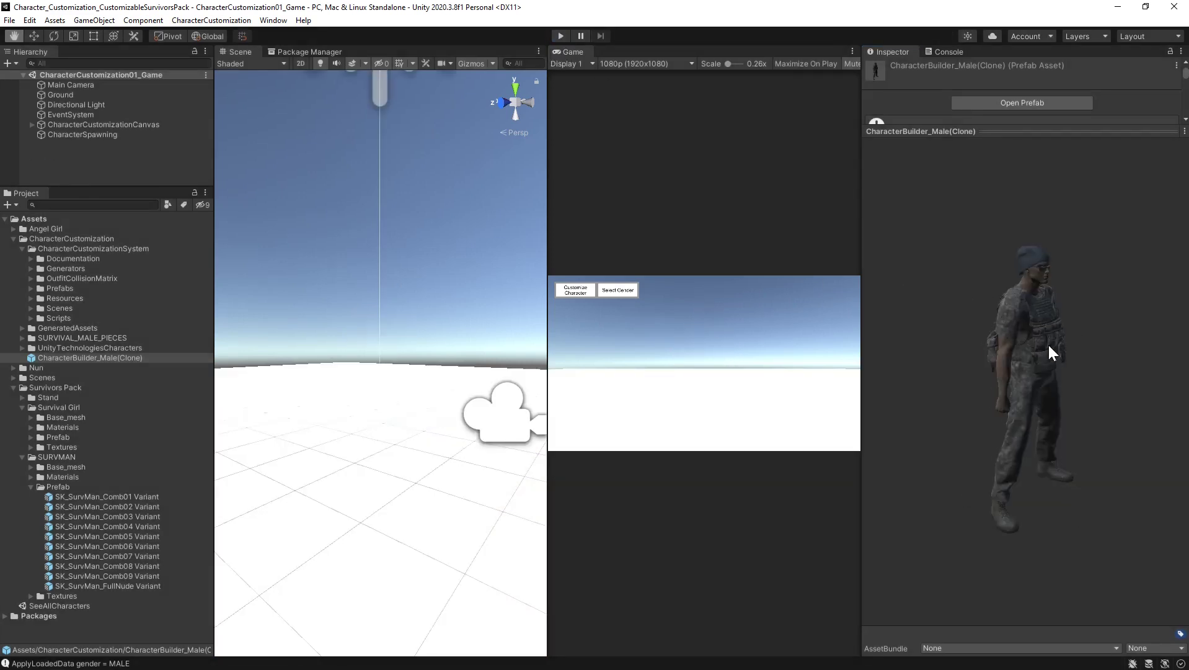
{"action": "left_click_drag", "start_coordinate": [1048, 343], "coordinate": [823, 319]}
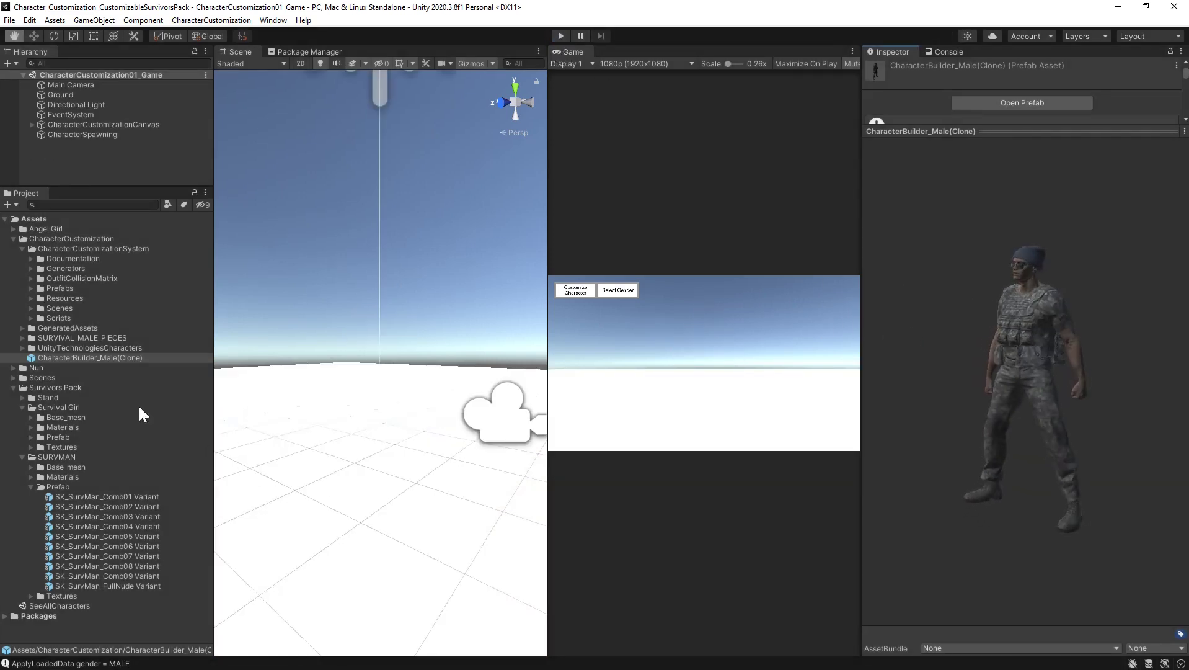
Step: Rename the new character prefab as CharacterBuilder_Male_Variant10
{"action": "left_click", "coordinate": [113, 357]}
{"action": "left_click", "coordinate": [117, 358]}
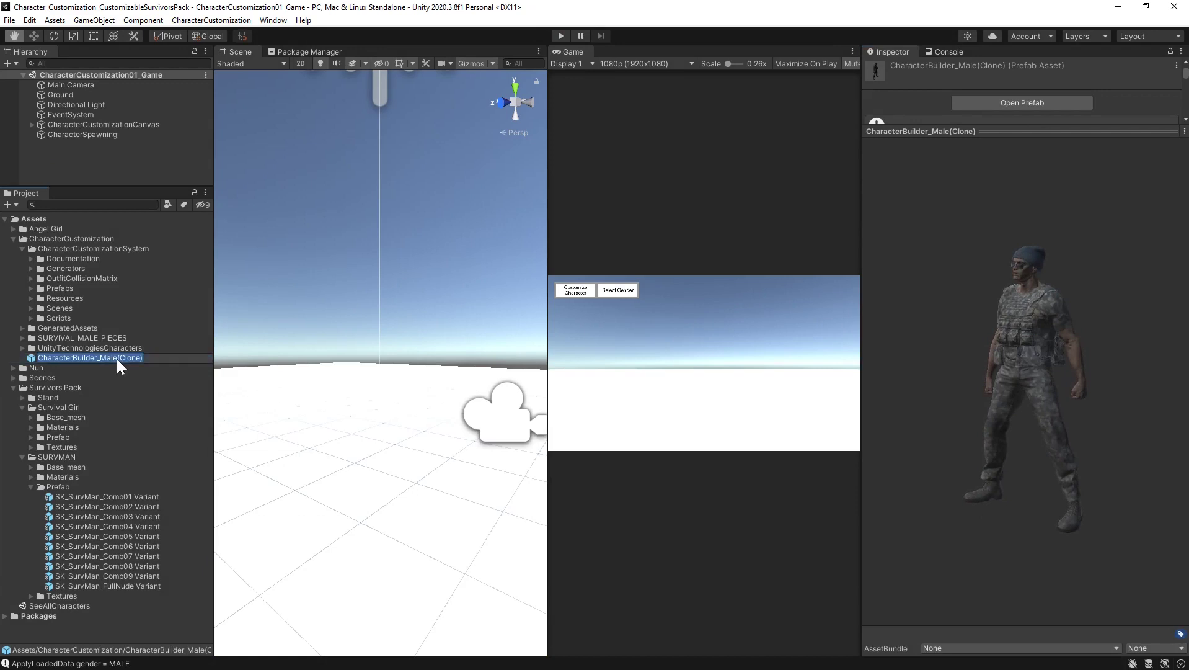
{"action": "left_click_drag", "start_coordinate": [117, 359], "coordinate": [142, 360]}
{"action": "type", "text": "Vari"}
{"action": "type", "text": "riant10"}
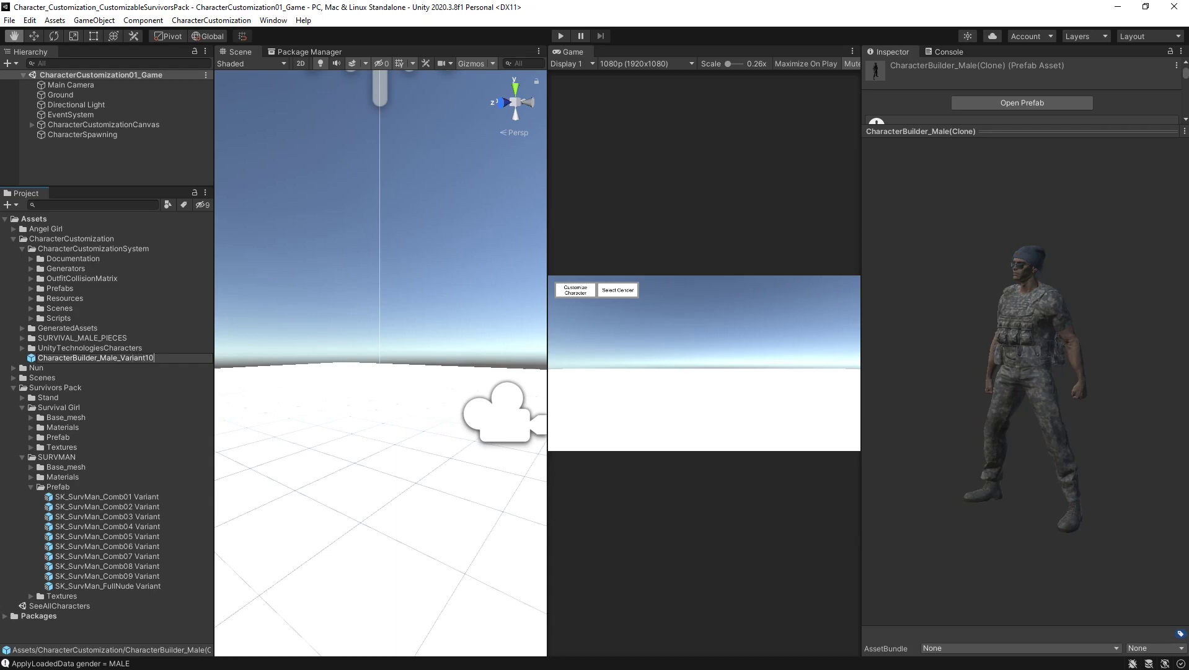
{"action": "key", "text": "Return"}
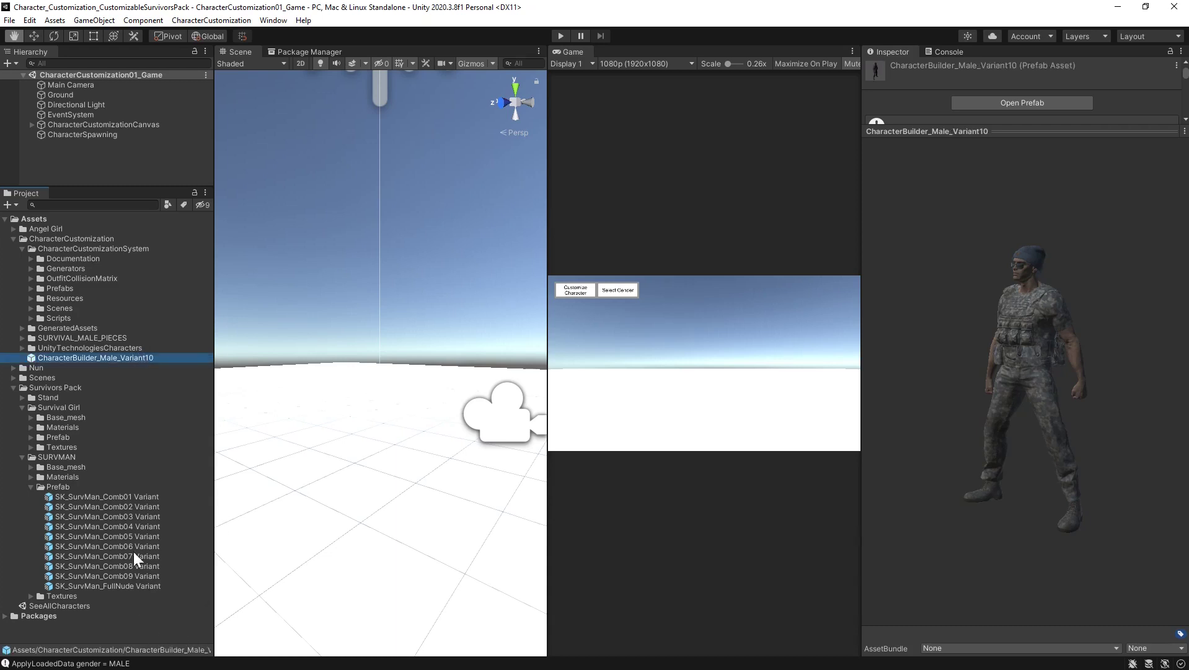
Step: Remove the Character Builder script component from the CharacterBuilder_Male_Variant10 prefab
{"action": "left_click", "coordinate": [129, 576]}
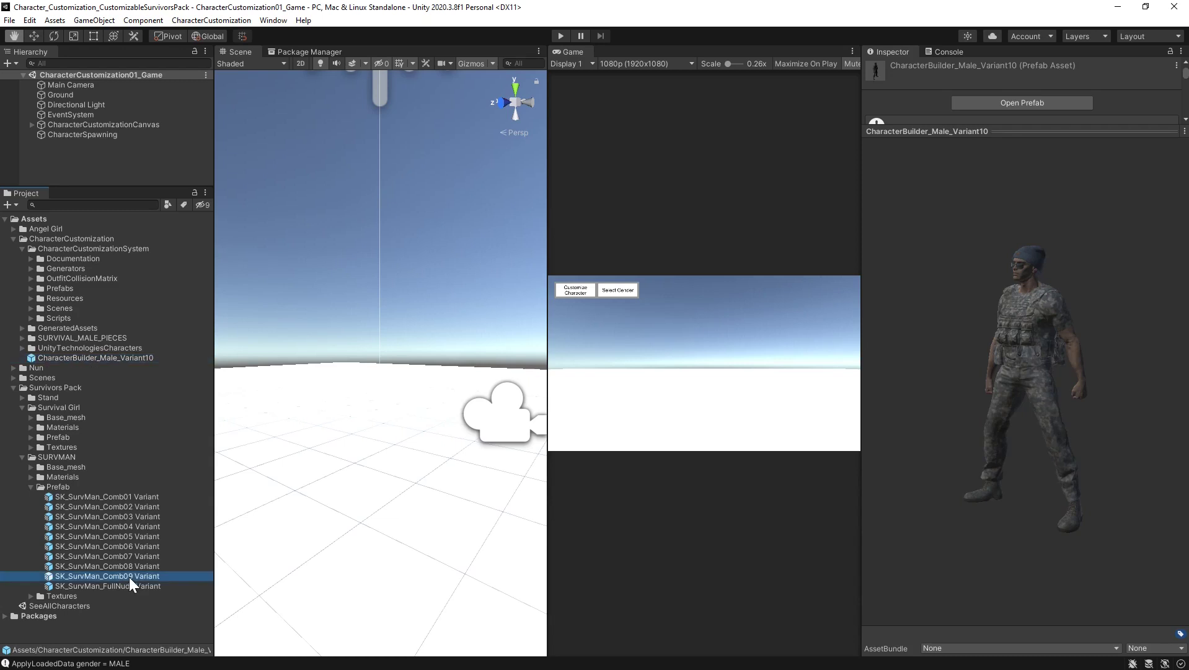
{"action": "left_click", "coordinate": [106, 359]}
{"action": "left_click_drag", "start_coordinate": [954, 131], "coordinate": [949, 490]}
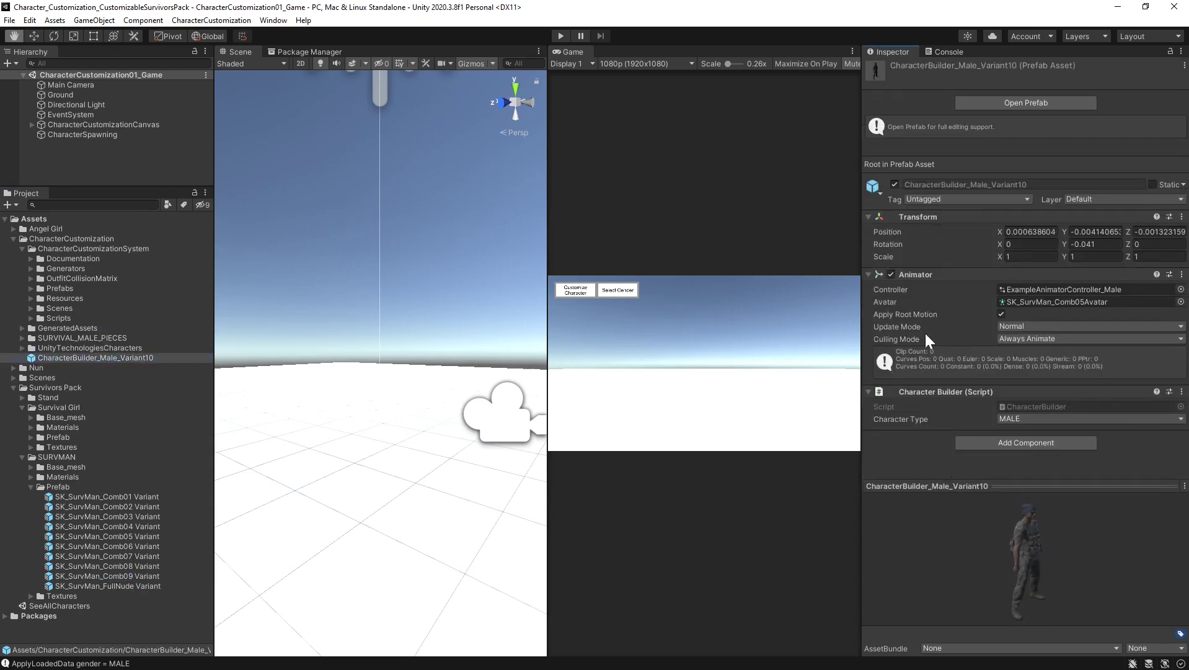
{"action": "right_click", "coordinate": [950, 391]}
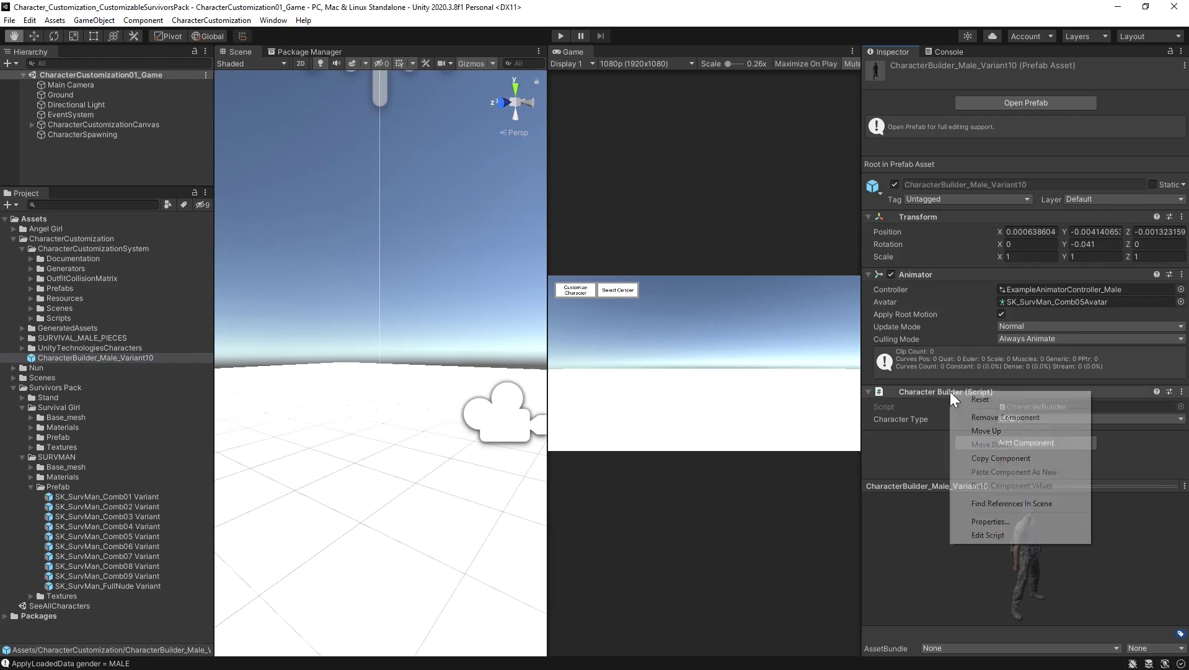
{"action": "left_click", "coordinate": [974, 414]}
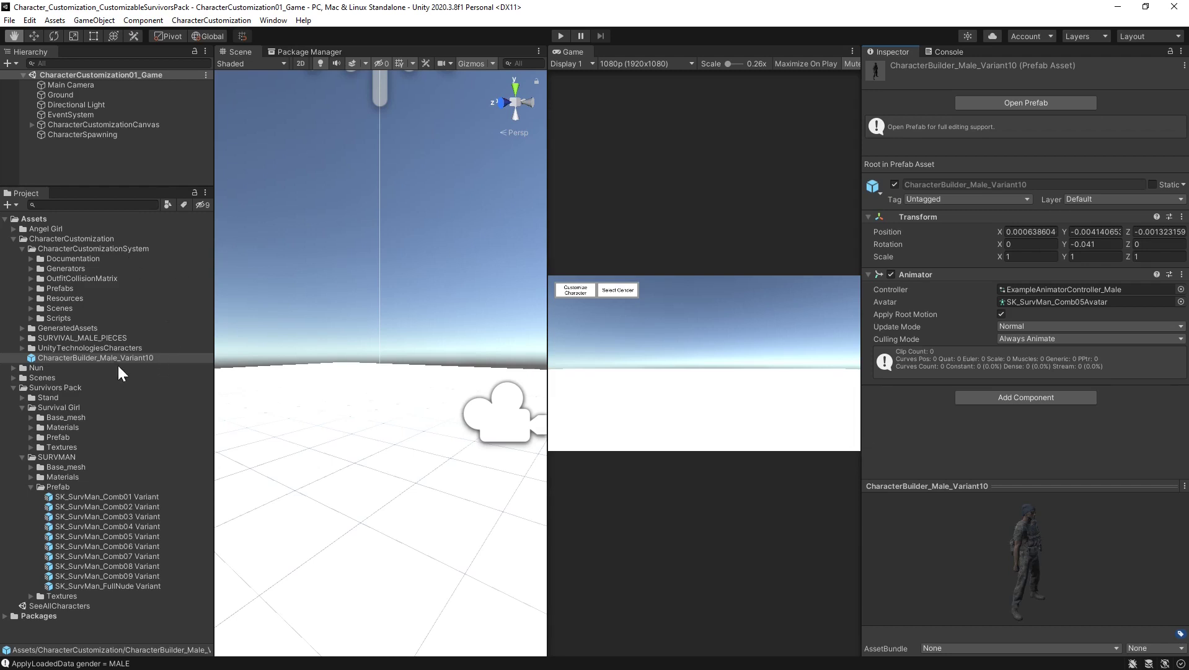
Step: Create a new scene from the Basic (Built-in) template
{"action": "left_click", "coordinate": [9, 19]}
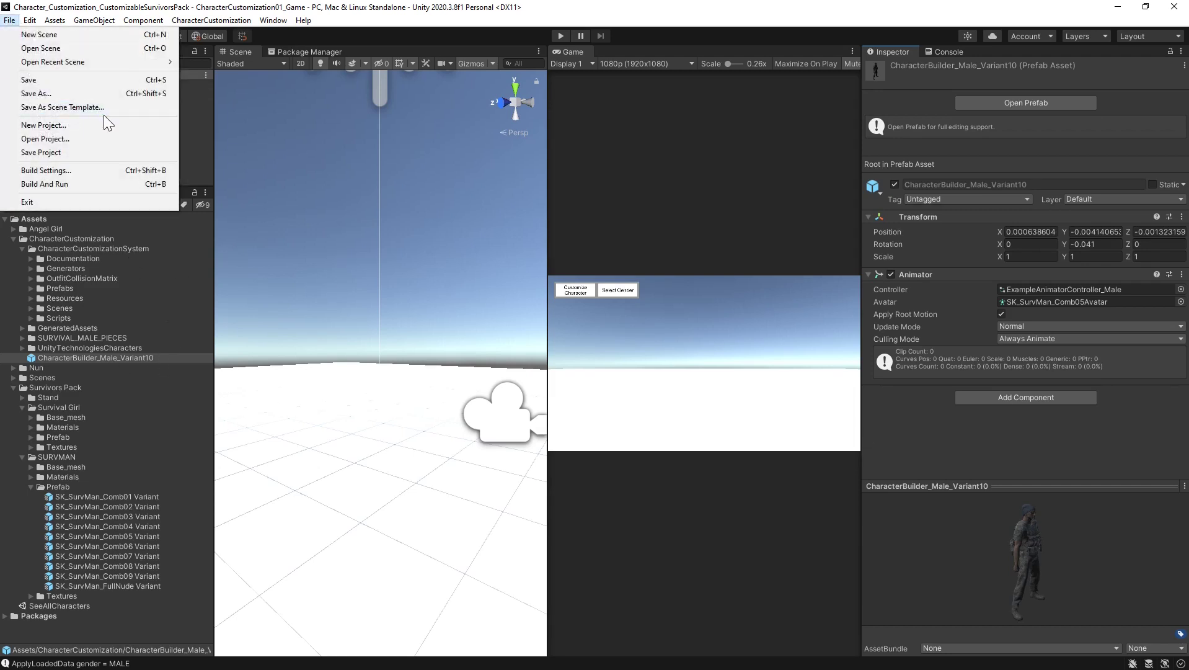
{"action": "left_click", "coordinate": [52, 34]}
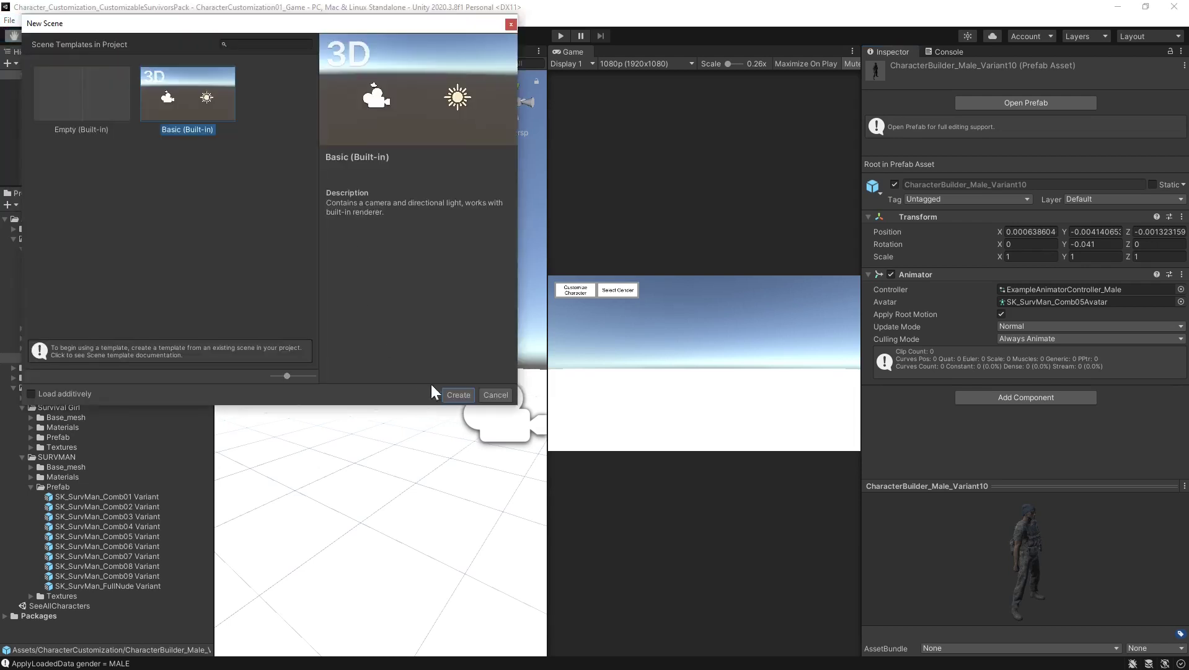
{"action": "left_click", "coordinate": [457, 392]}
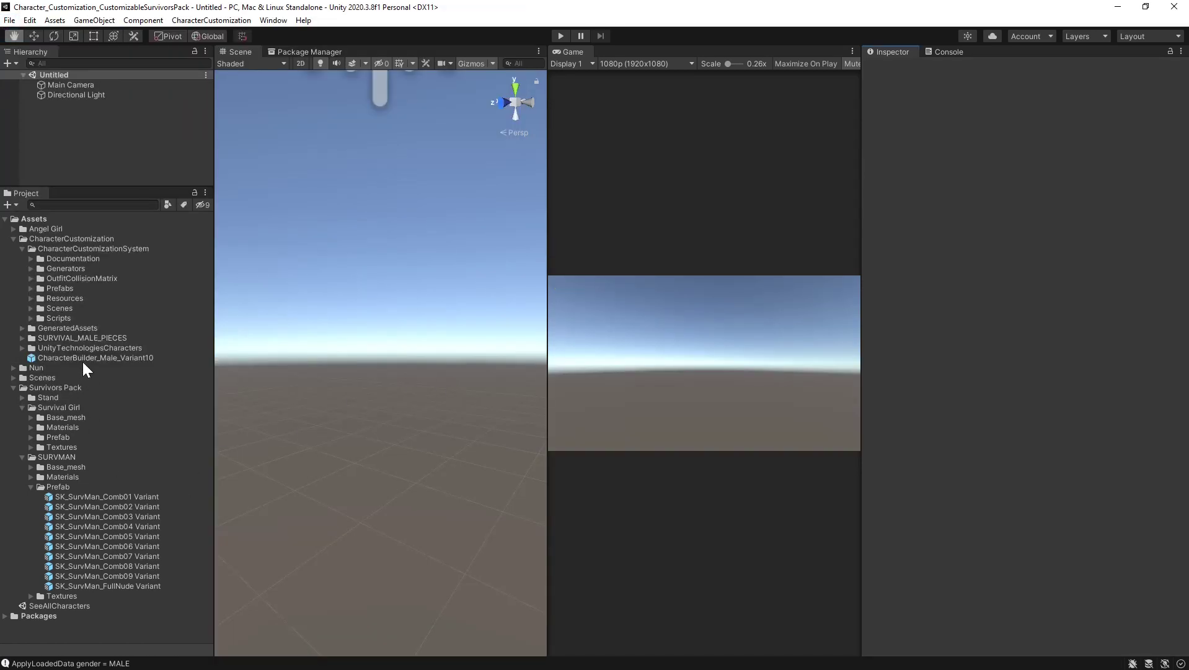
Step: Add the CharacterBuilder_Male_Variant10 prefab to the new scene, view it from the front and clear the selection
{"action": "left_click_drag", "start_coordinate": [82, 358], "coordinate": [103, 136]}
{"action": "left_click_drag", "start_coordinate": [342, 487], "coordinate": [377, 523], "text": "alt"}
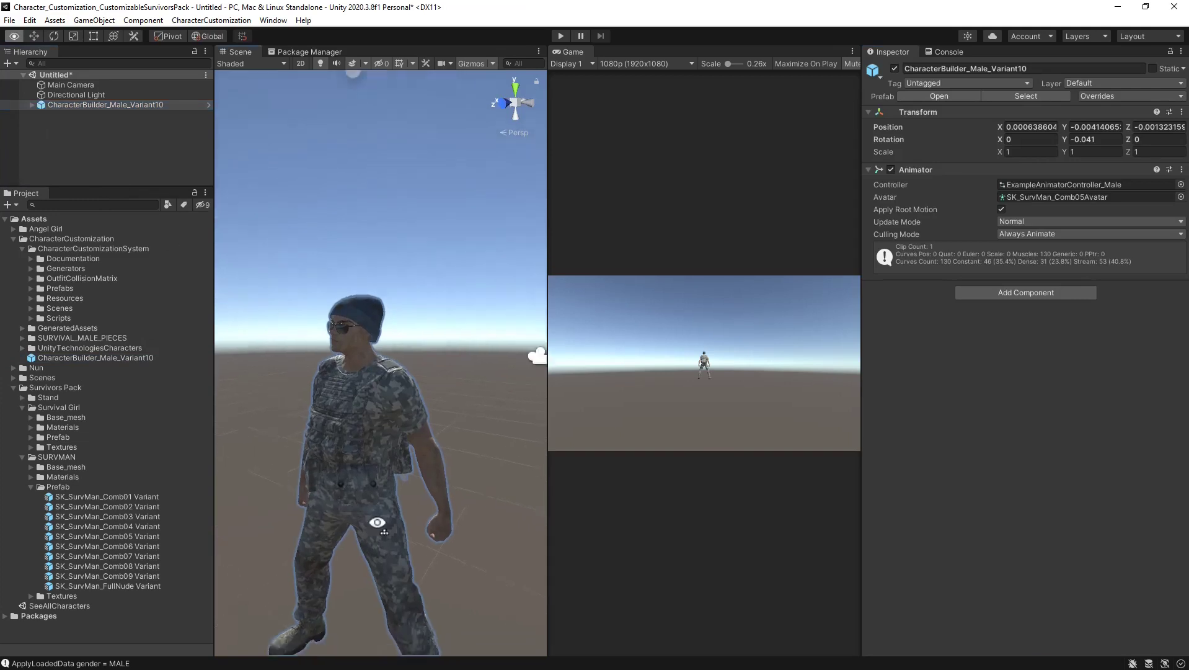
{"action": "right_click_drag", "start_coordinate": [377, 522], "coordinate": [409, 530]}
{"action": "scroll", "coordinate": [424, 498], "scroll_direction": "down", "scroll_amount": 2}
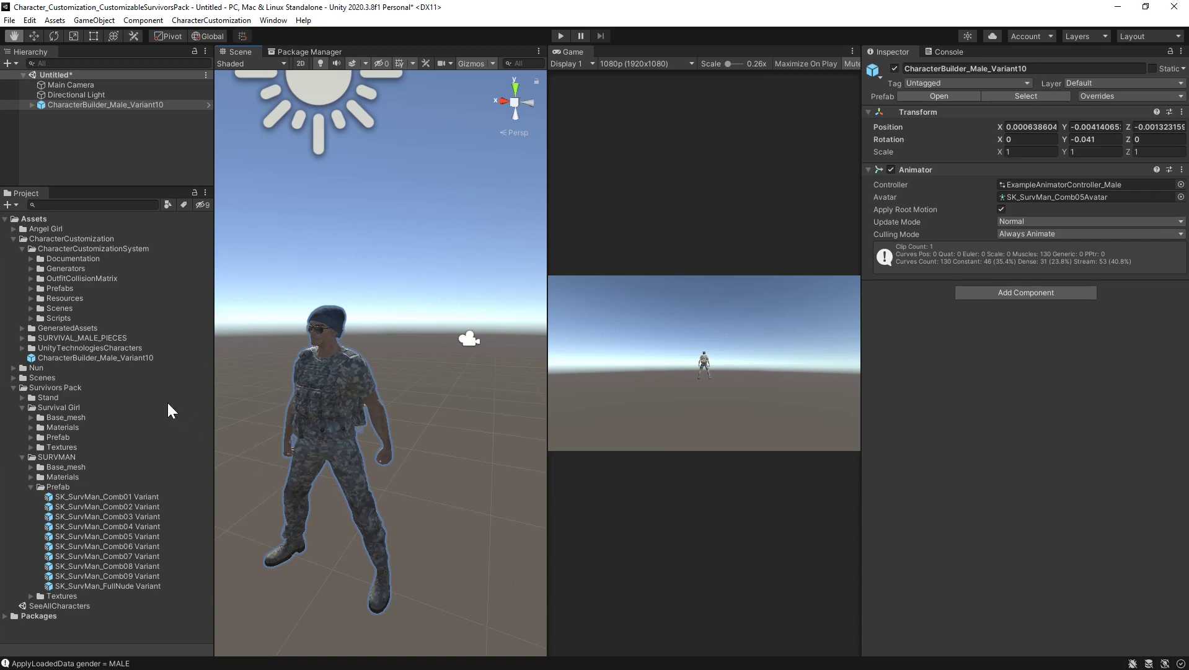
{"action": "left_click", "coordinate": [101, 119]}
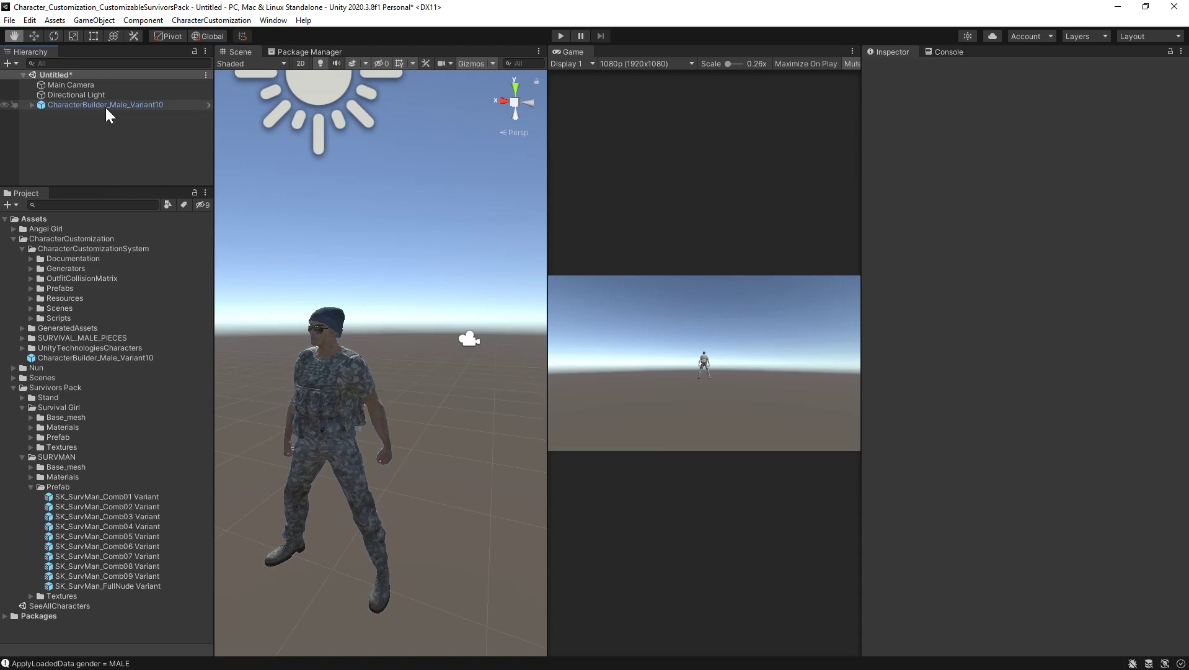